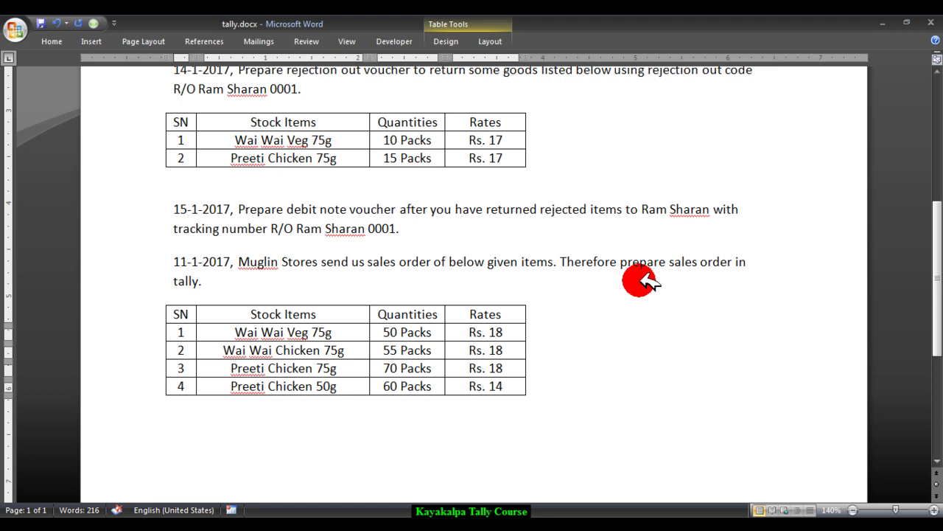
- Switch from the Word document to Tally.ERP 9's Gateway of Tally for Ashim Company
{"action": "key", "text": "alt+Tab"}
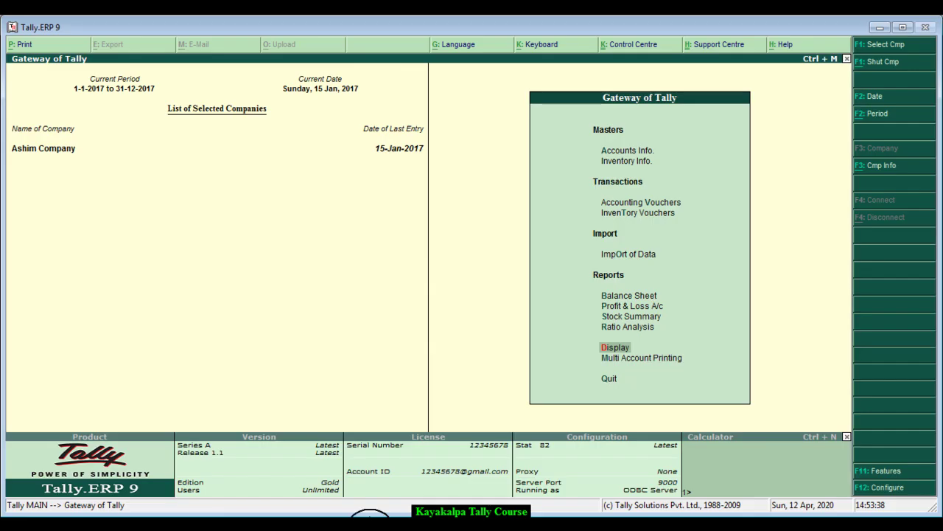
{"action": "left_click", "coordinate": [348, 317]}
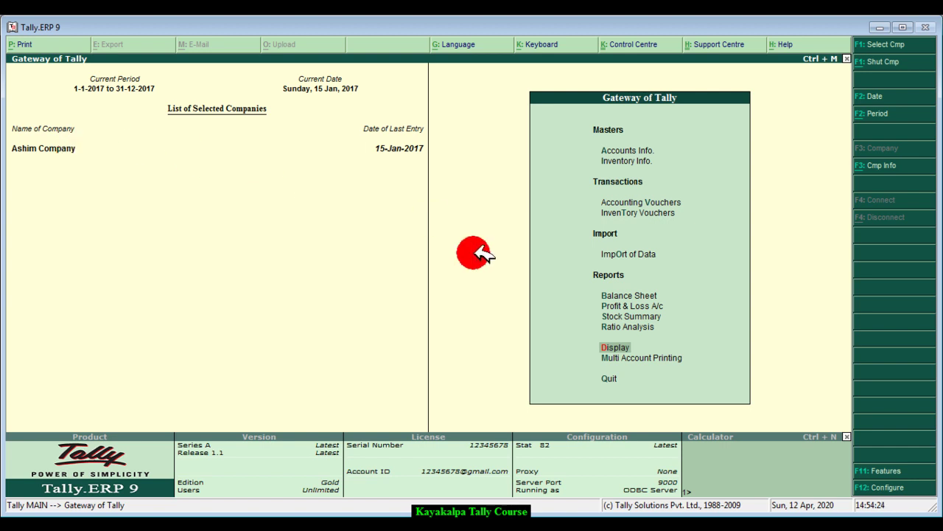
- Set Allow Sales Order Processing to Yes in Inventory Features, then return to the Gateway
{"action": "left_click", "coordinate": [884, 470]}
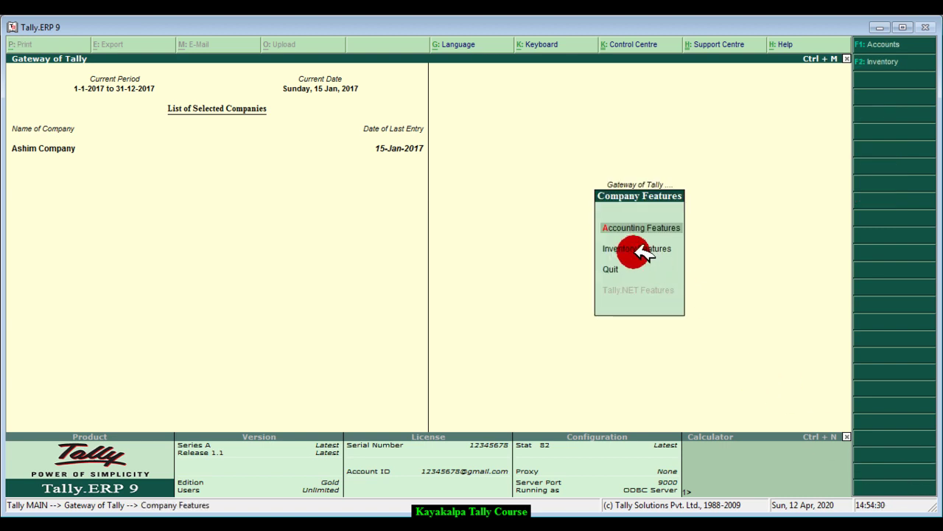
{"action": "left_click", "coordinate": [684, 248]}
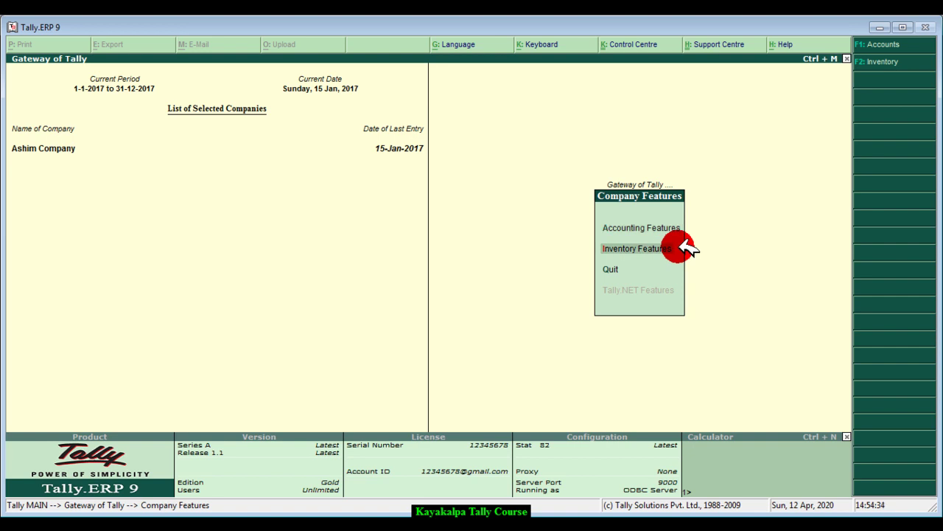
{"action": "left_click", "coordinate": [684, 248]}
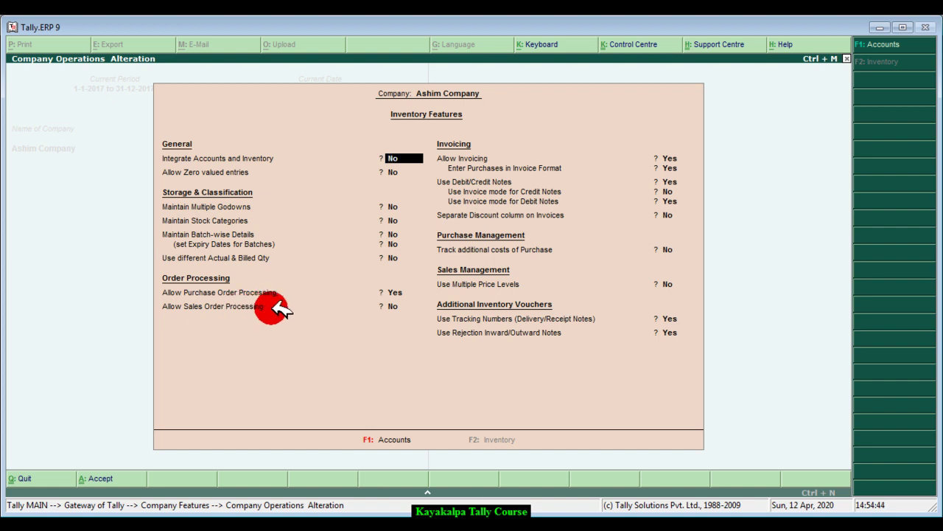
{"action": "left_click", "coordinate": [392, 306]}
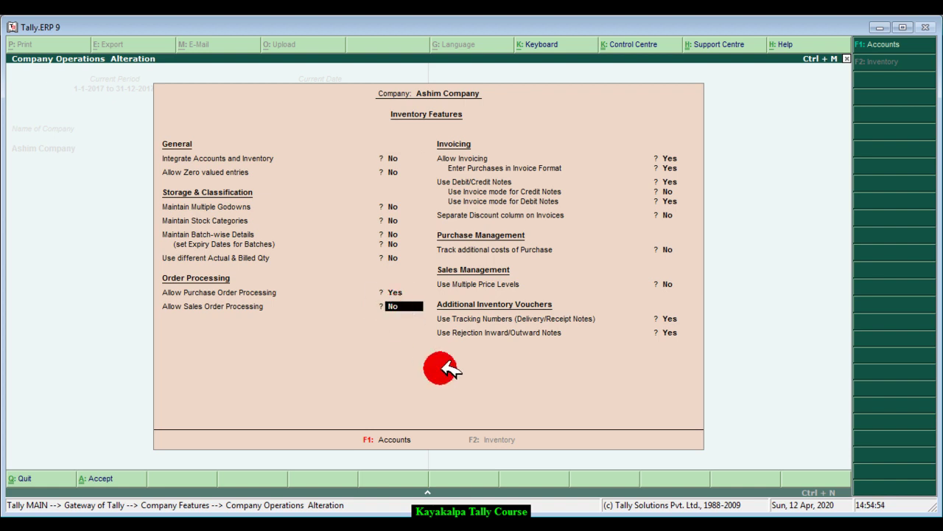
{"action": "type", "text": "yes"}
{"action": "key", "text": "Return"}
{"action": "key", "text": "Return"}
{"action": "key", "text": "Return"}
{"action": "key", "text": "Return"}
{"action": "key", "text": "Return"}
{"action": "key", "text": "Return"}
{"action": "key", "text": "Return"}
{"action": "key", "text": "Return"}
{"action": "key", "text": "Return"}
{"action": "key", "text": "Return"}
{"action": "key", "text": "Return"}
{"action": "key", "text": "Return"}
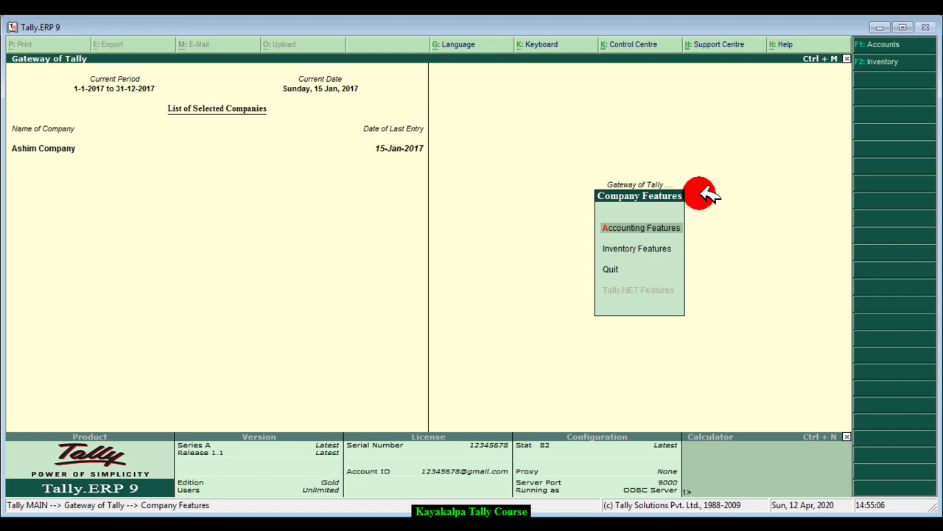
{"action": "key", "text": "Escape"}
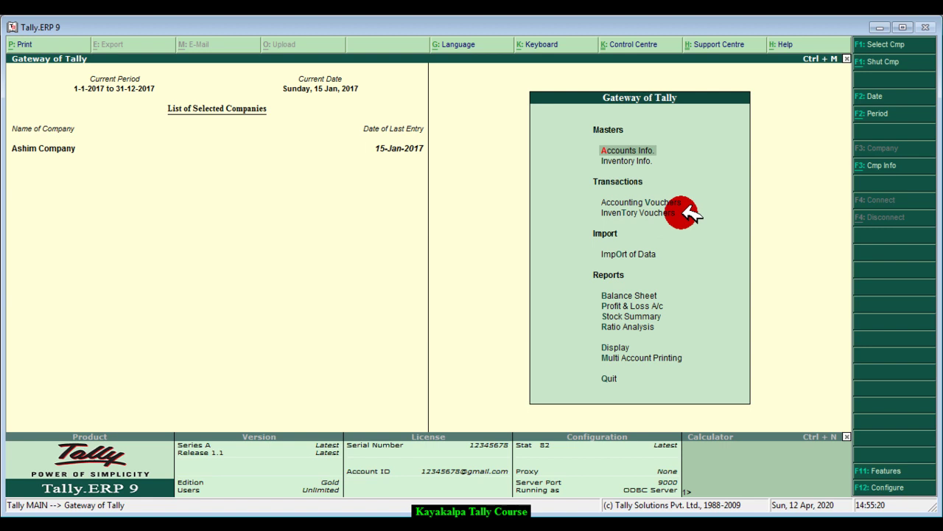
- Open Inventory Vouchers and switch to a new Sales Order voucher, No. 1
{"action": "key", "text": "Down"}
{"action": "key", "text": "Down"}
{"action": "key", "text": "Down"}
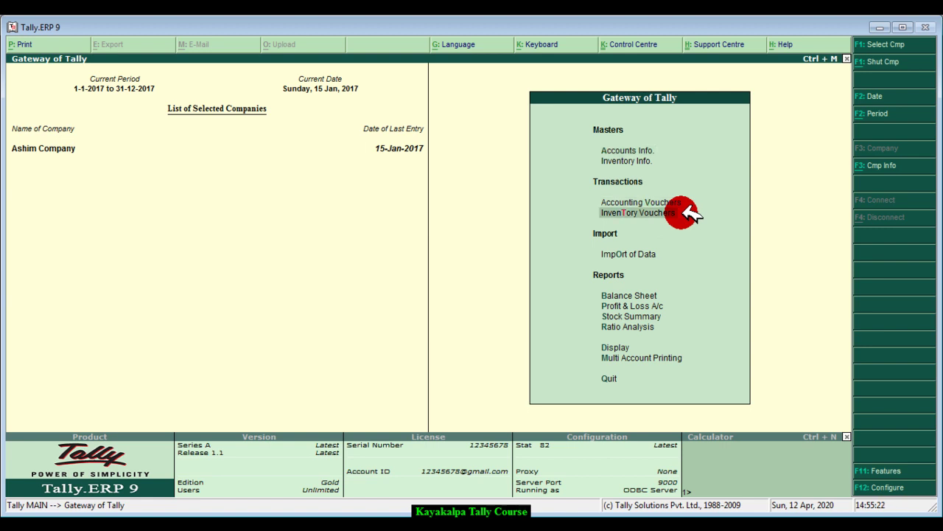
{"action": "key", "text": "Return"}
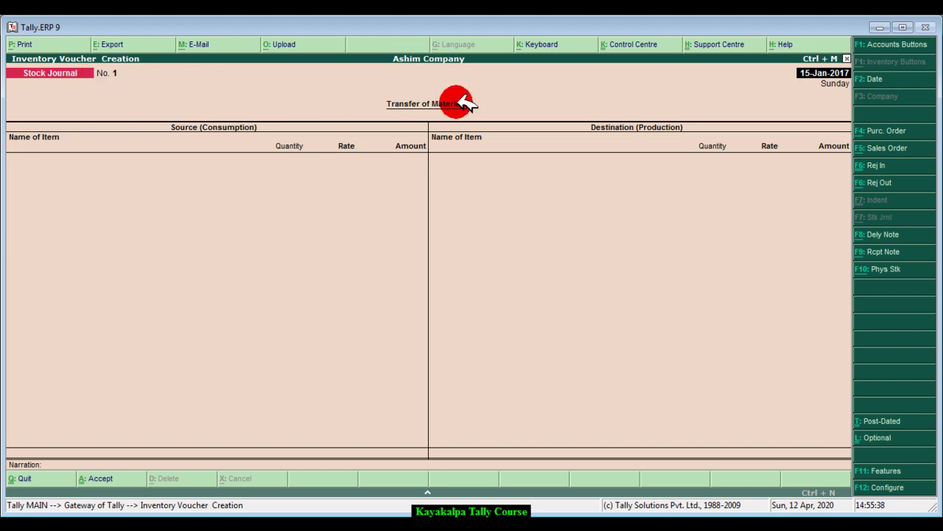
{"action": "left_click", "coordinate": [917, 150]}
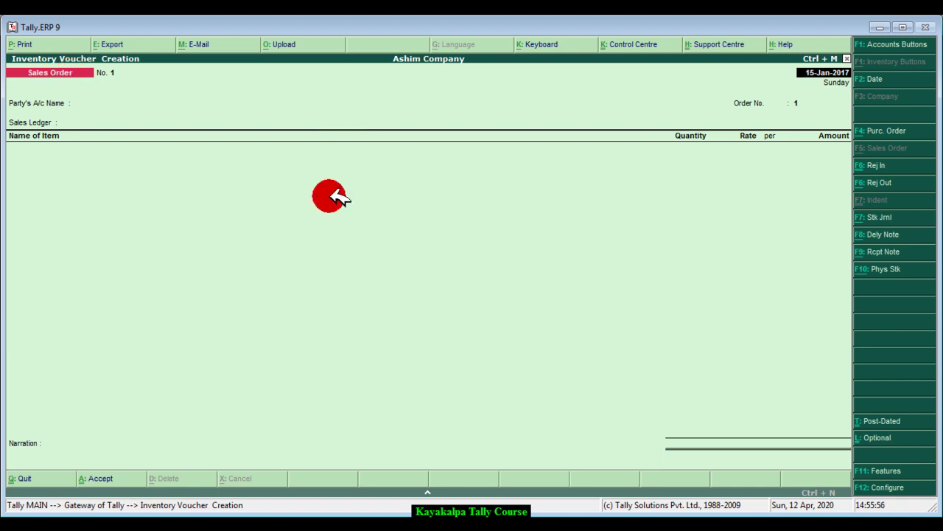
- Check the order date in the task document and date the voucher 11-Jan-2017
{"action": "key", "text": "alt+Tab"}
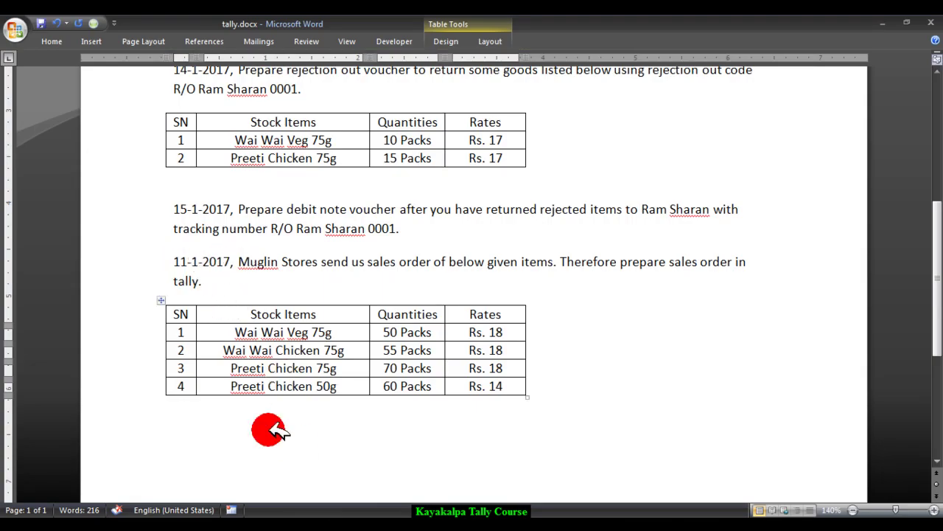
{"action": "left_click", "coordinate": [341, 523]}
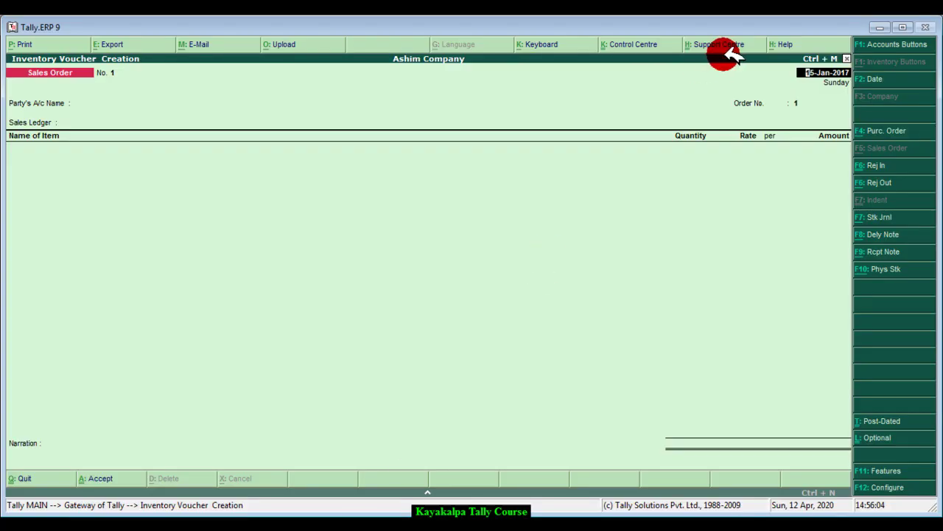
{"action": "left_click", "coordinate": [825, 74]}
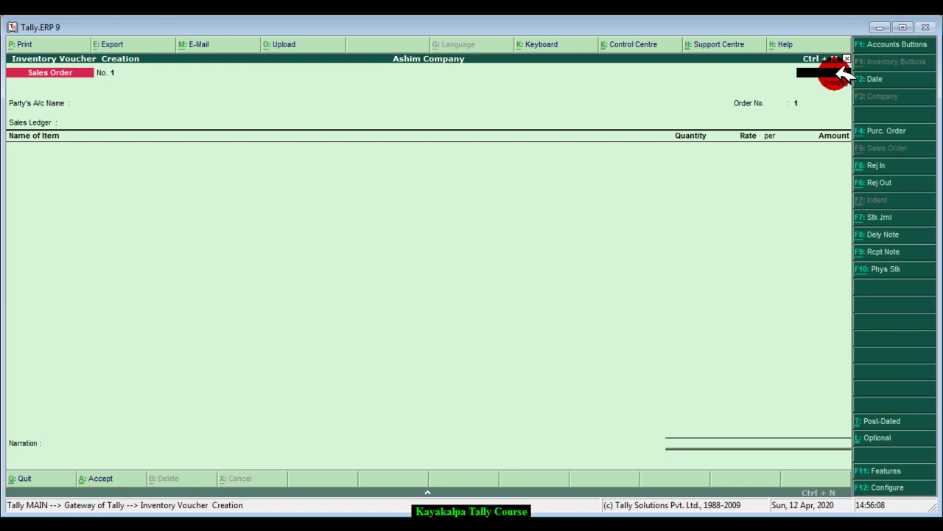
{"action": "type", "text": "11-1-17"}
{"action": "key", "text": "Return"}
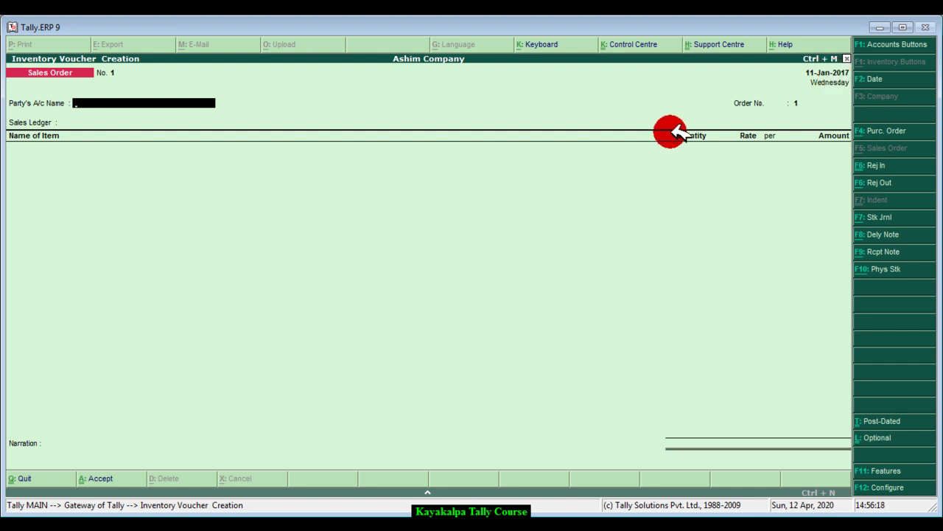
- Look up the customer in the task document and open the Party's A/c Name ledger list
{"action": "key", "text": "alt+Tab"}
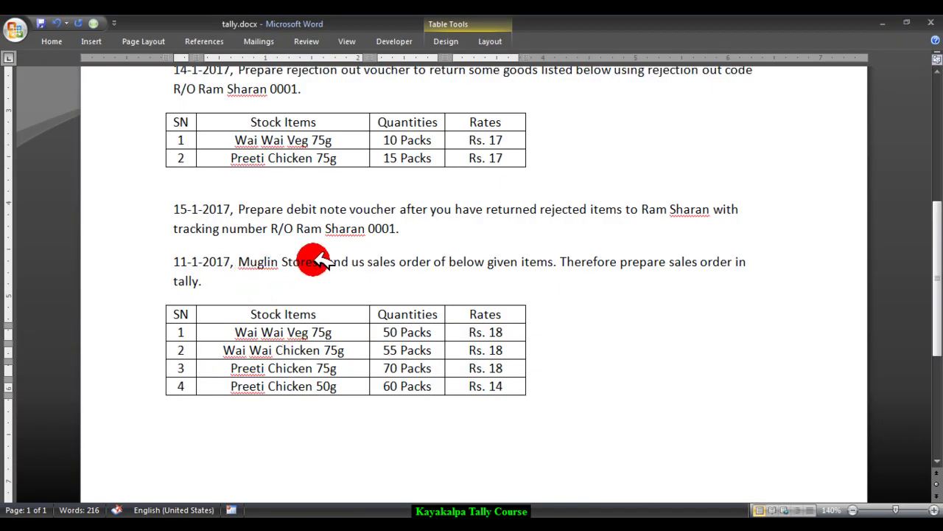
{"action": "key", "text": "alt+Tab"}
{"action": "left_click_drag", "start_coordinate": [343, 335], "coordinate": [295, 198]}
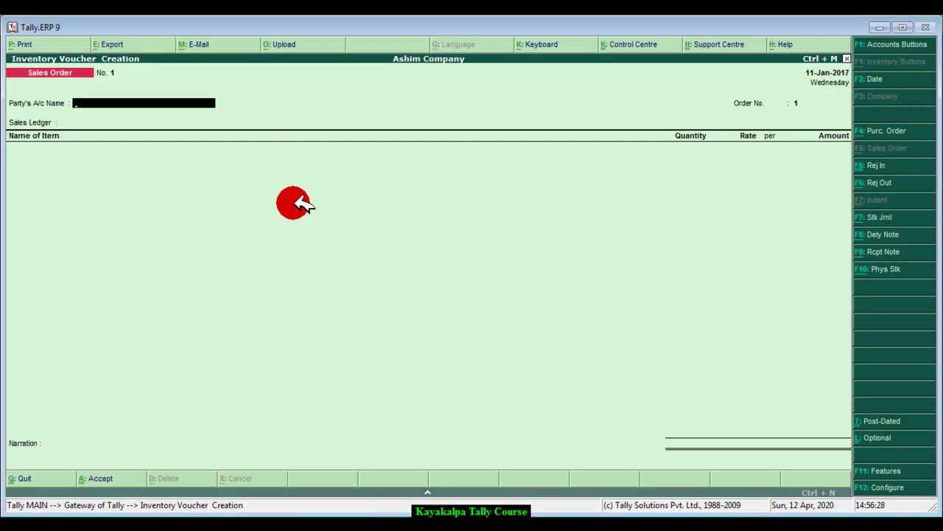
{"action": "left_click", "coordinate": [168, 106]}
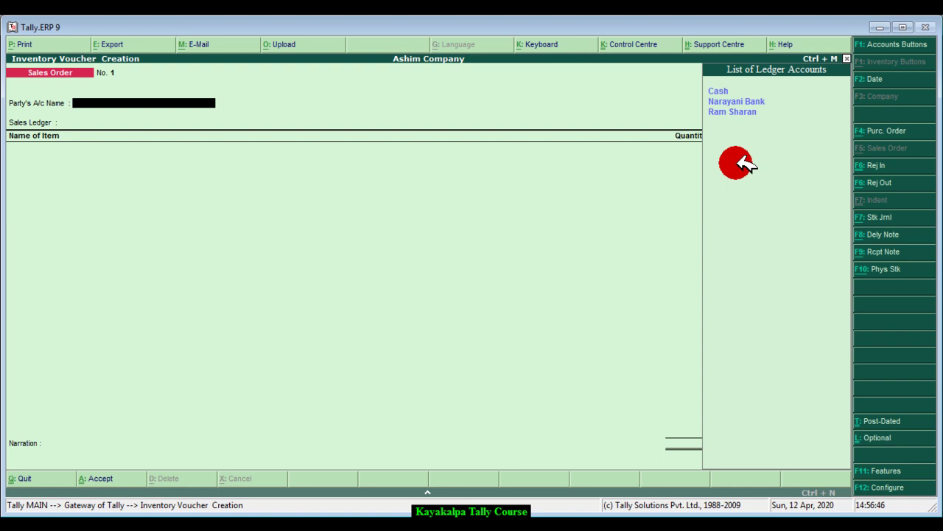
- Create ledger 'Muglin Store' under Sundry Debtors with bill-by-bill off, and save it
{"action": "key", "text": "alt+c"}
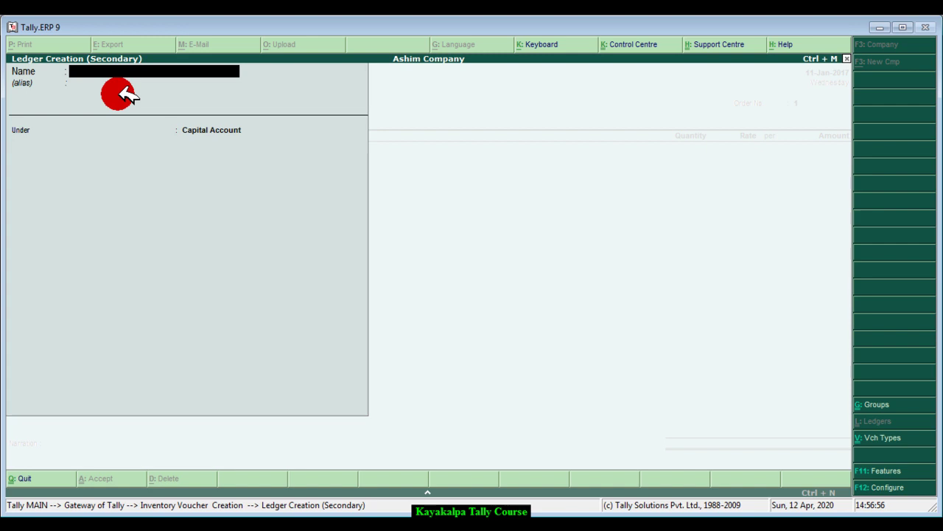
{"action": "type", "text": "Muglin Store"}
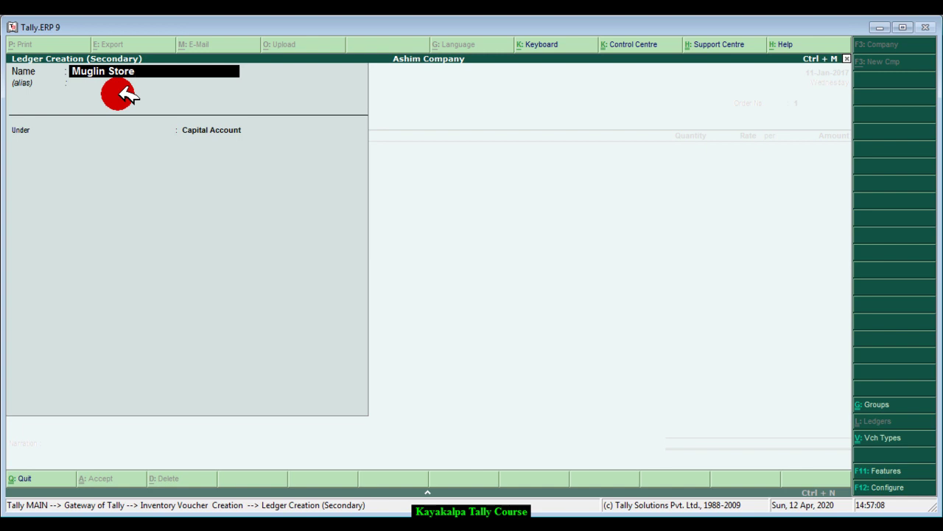
{"action": "key", "text": "Return"}
{"action": "key", "text": "Return"}
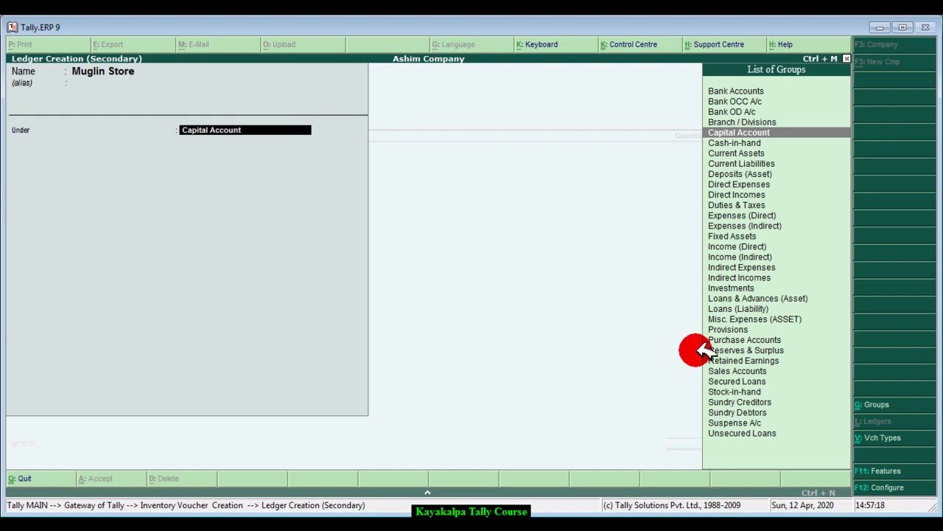
{"action": "left_click", "coordinate": [756, 414]}
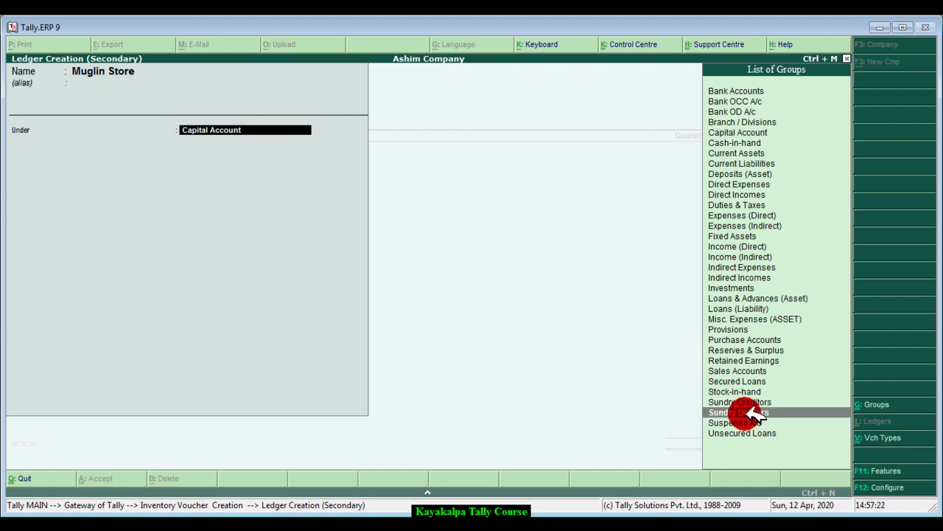
{"action": "left_click", "coordinate": [787, 412]}
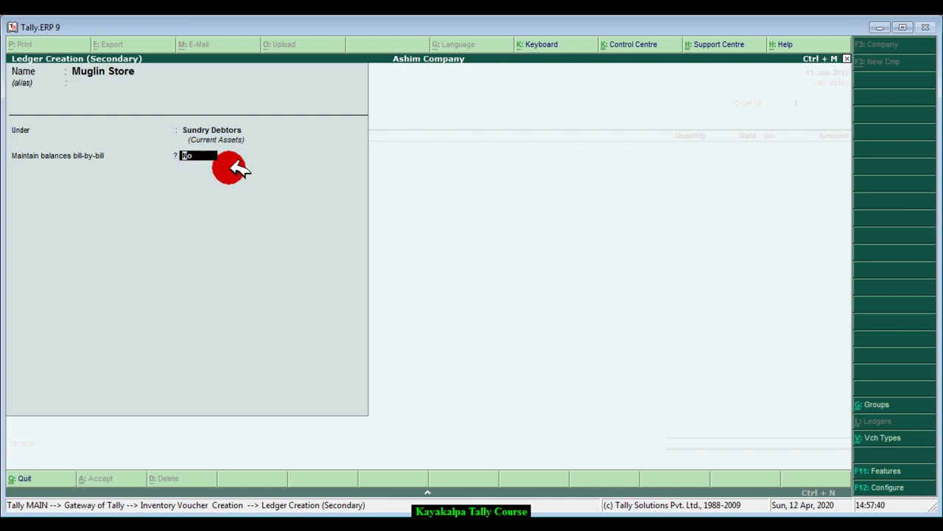
{"action": "key", "text": "Return"}
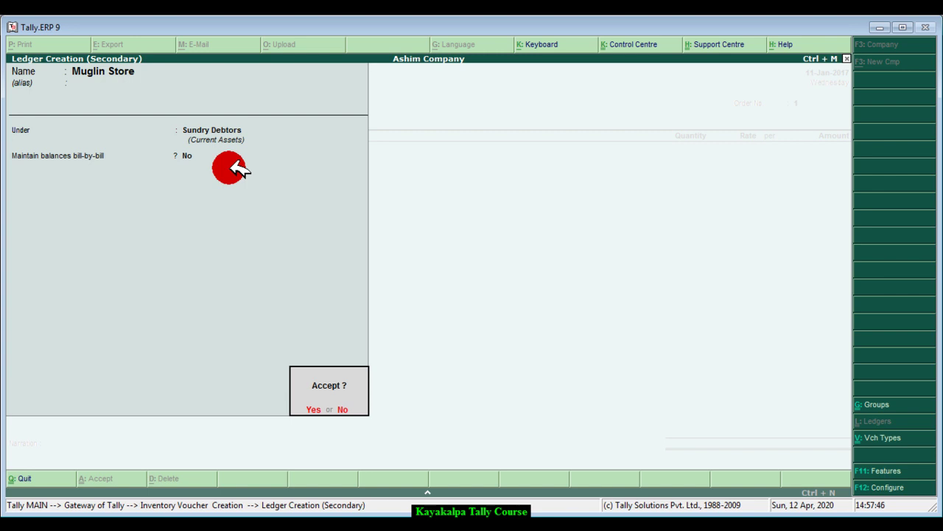
{"action": "key", "text": "Return"}
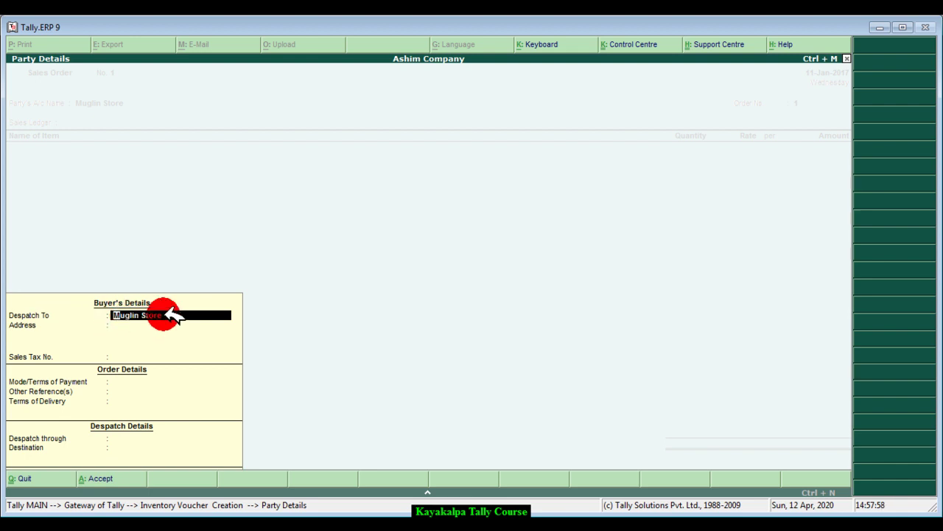
- Fill in Muglin Store's buyer address and sales tax number in the party details
{"action": "key", "text": "Return"}
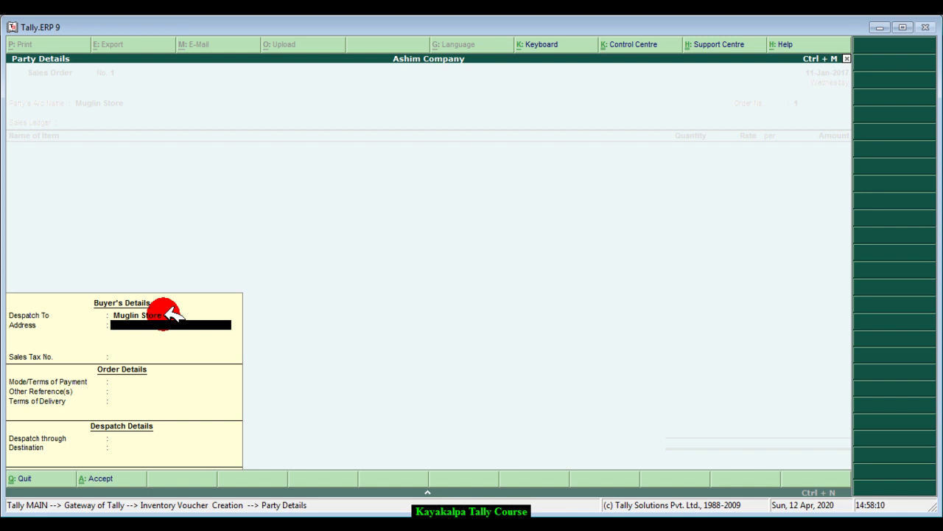
{"action": "type", "text": "Muglin, ch"}
{"action": "key", "text": "BackSpace"}
{"action": "key", "text": "BackSpace"}
{"action": "type", "text": "Chitwan"}
{"action": "key", "text": "Return"}
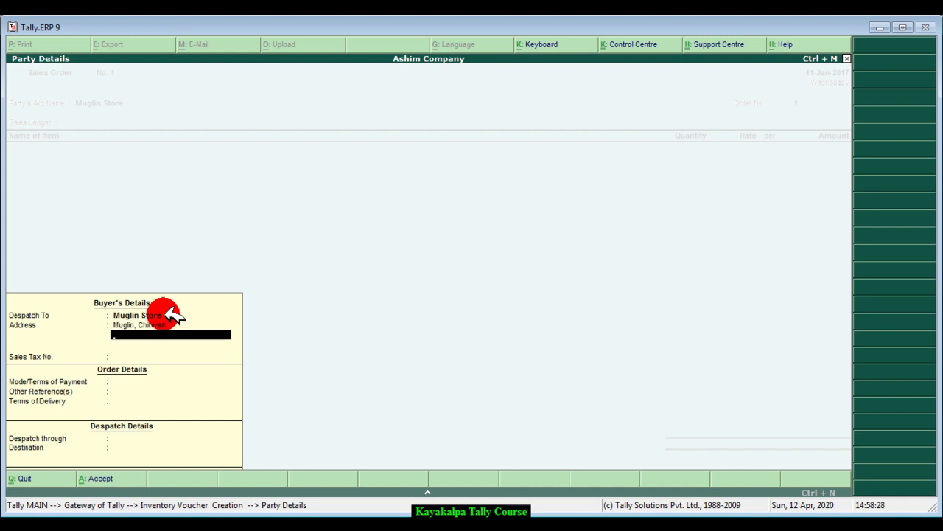
{"action": "key", "text": "Return"}
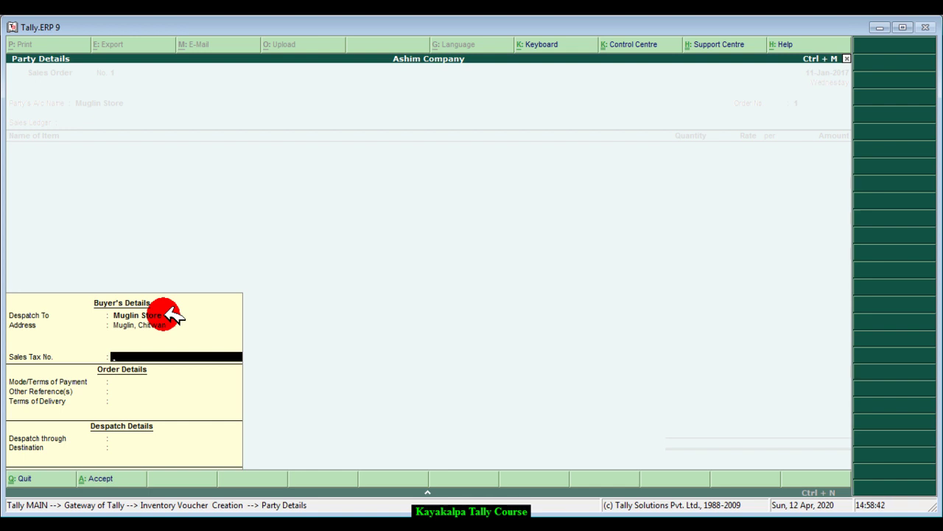
{"action": "type", "text": "8742974"}
- Set payment terms 'by cash', leave other references blank, and delivery terms 'deliver within 2 days.'
{"action": "key", "text": "Return"}
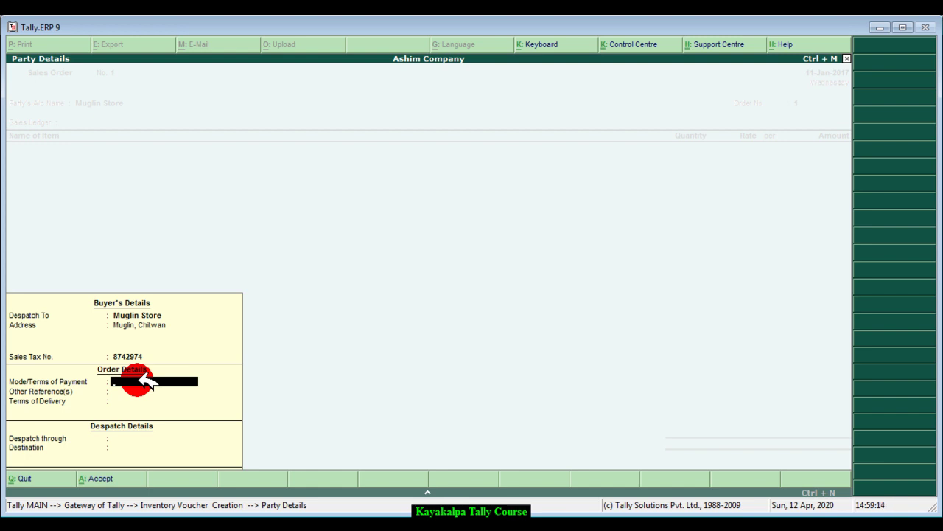
{"action": "type", "text": "by cash"}
{"action": "key", "text": "Return"}
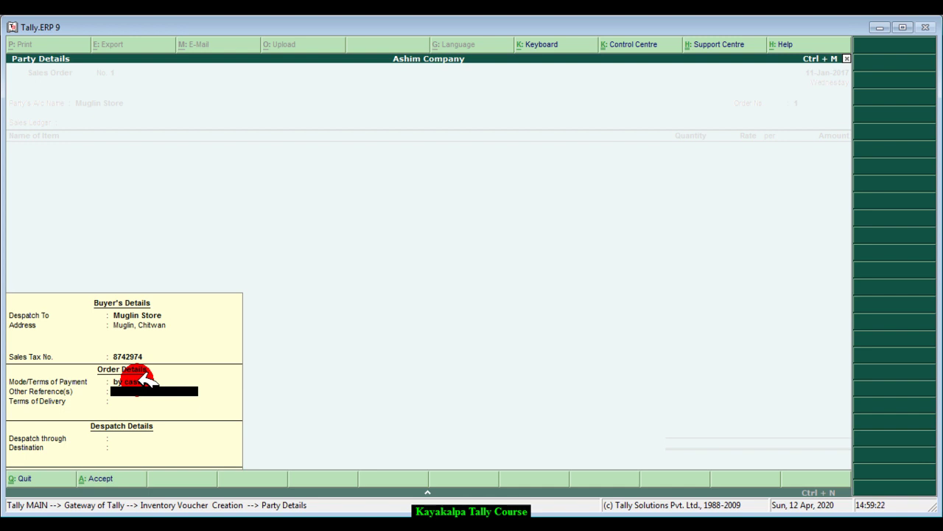
{"action": "key", "text": "Return"}
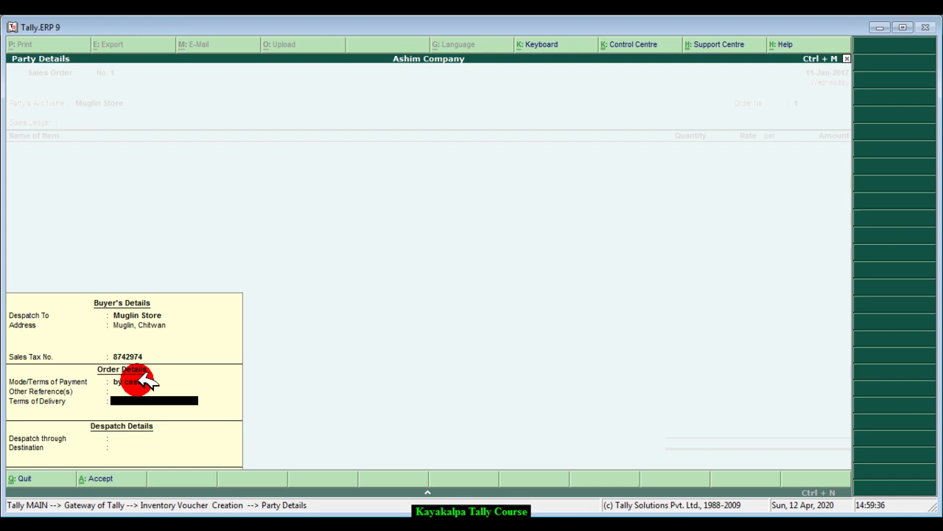
{"action": "type", "text": "deliver within 2 days."}
- Set despatch through Truck with destination Godown 2 and accept the party details
{"action": "key", "text": "Return"}
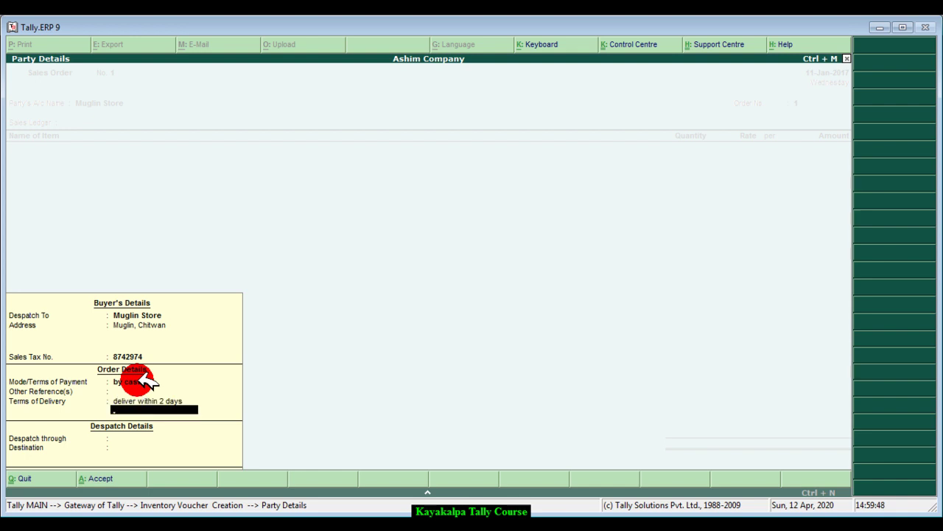
{"action": "key", "text": "Return"}
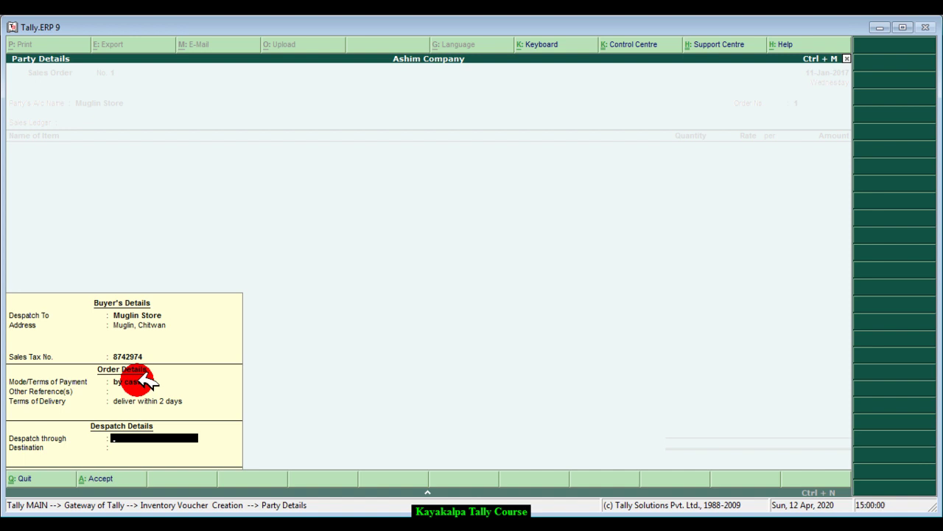
{"action": "type", "text": "Truck"}
{"action": "key", "text": "Return"}
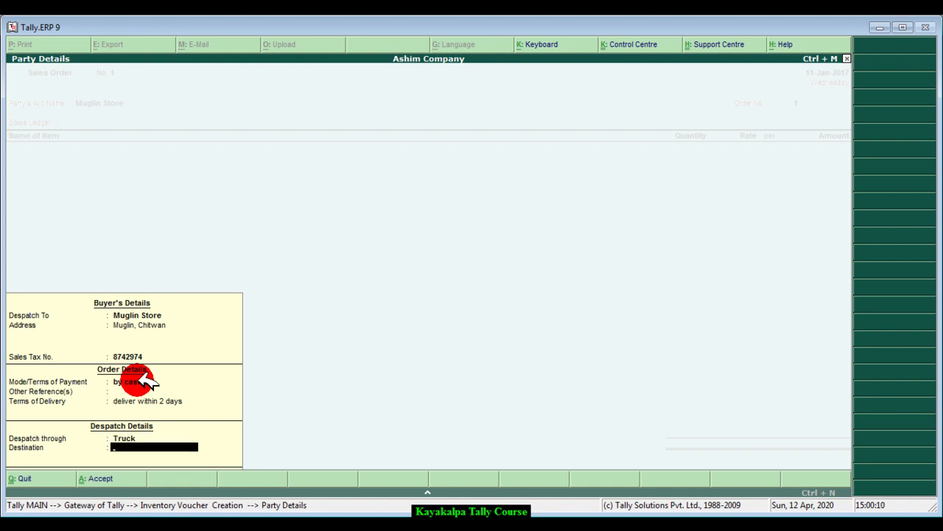
{"action": "type", "text": "Godown 2"}
{"action": "key", "text": "Return"}
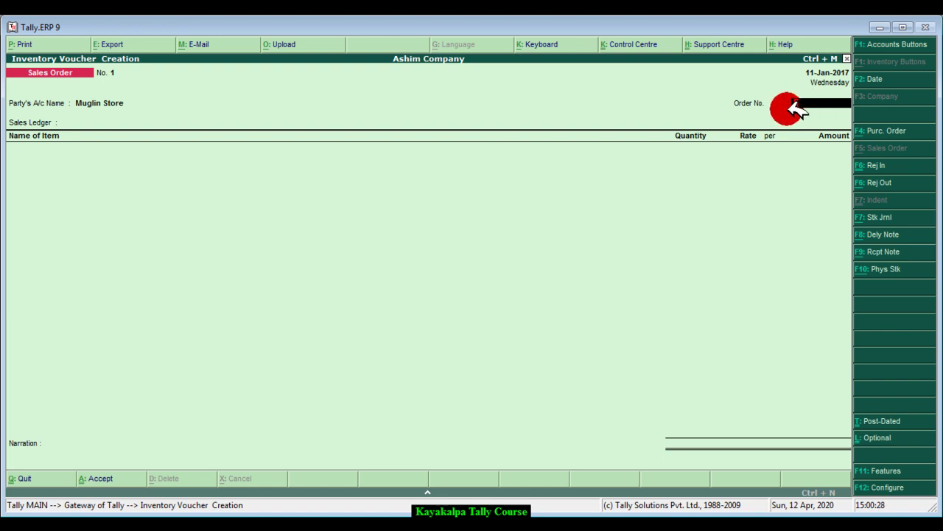
- Enter the sales order's order number reference and start creating a new sales ledger
{"action": "type", "text": "1"}
{"action": "key", "text": "BackSpace"}
{"action": "type", "text": "S"}
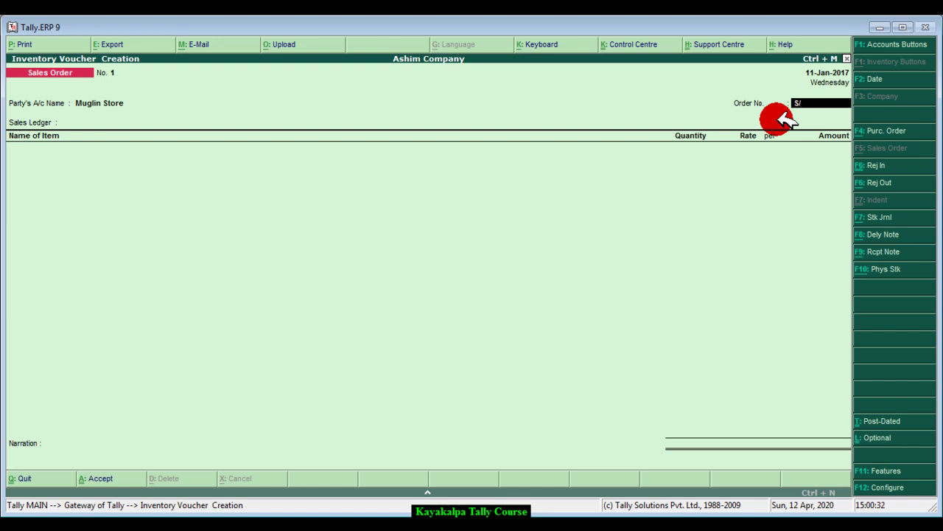
{"action": "type", "text": "/O"}
{"action": "type", "text": " Mugli"}
{"action": "type", "text": "n"}
{"action": "type", "text": " Stores"}
{"action": "type", "text": " 00"}
{"action": "key", "text": "BackSpace"}
{"action": "key", "text": "BackSpace"}
{"action": "type", "text": "8"}
{"action": "key", "text": "Return"}
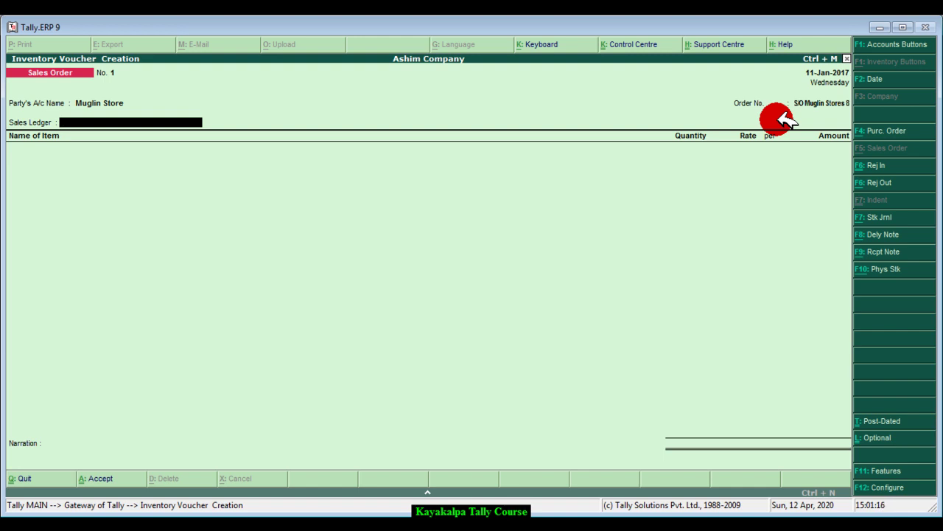
{"action": "key", "text": "alt+c"}
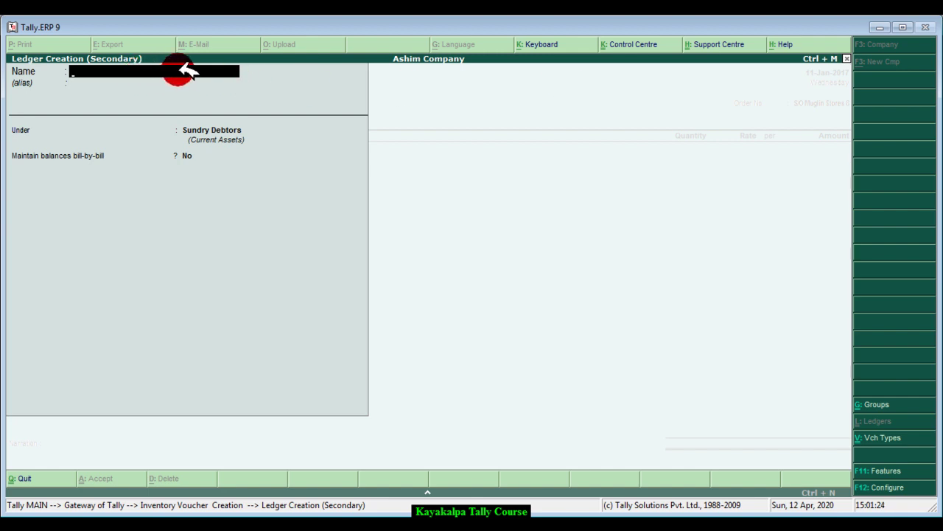
- Create ledger 'Sales' under Sales Accounts with inventory values affected set to Yes, and save it
{"action": "type", "text": "Sales"}
{"action": "key", "text": "Return"}
{"action": "key", "text": "Return"}
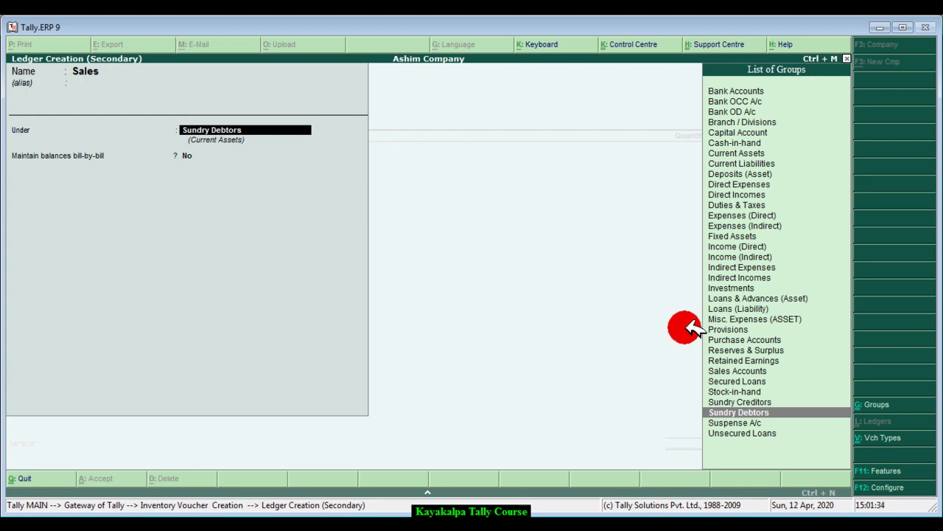
{"action": "left_click", "coordinate": [740, 370]}
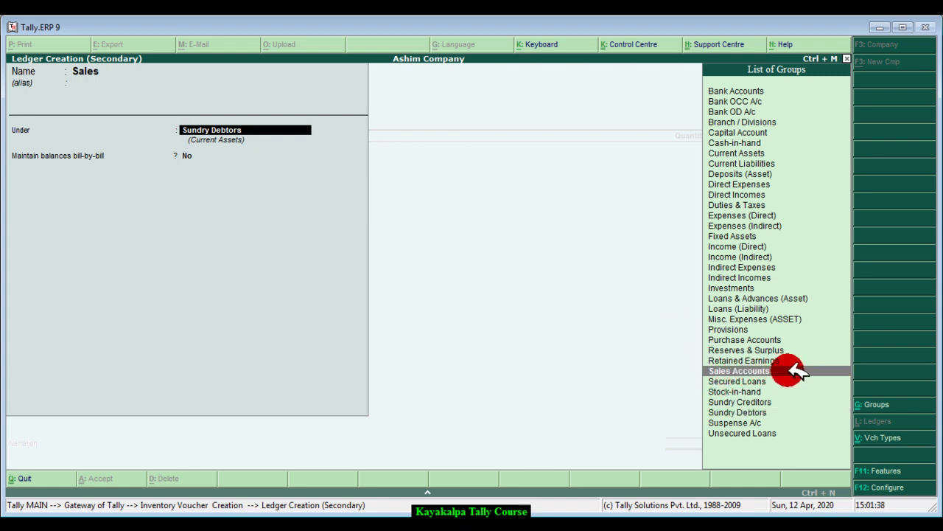
{"action": "key", "text": "Return"}
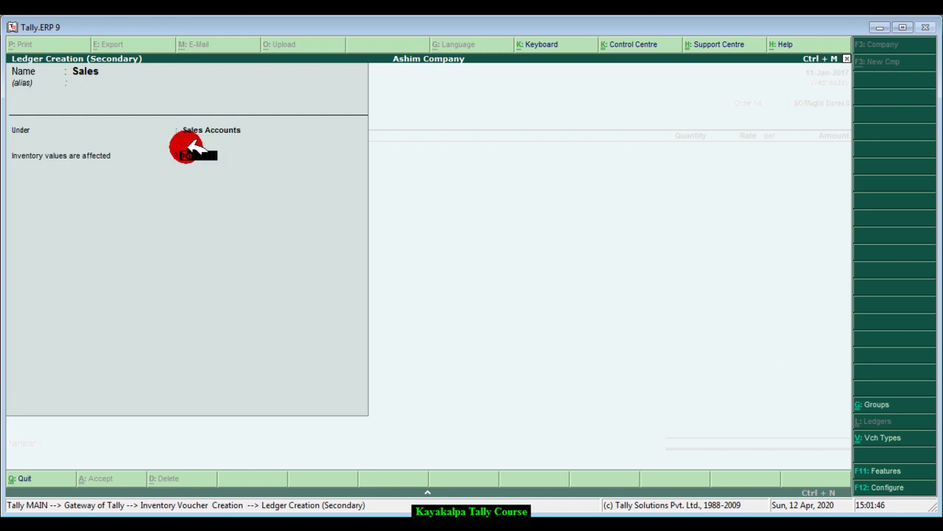
{"action": "type", "text": "yes"}
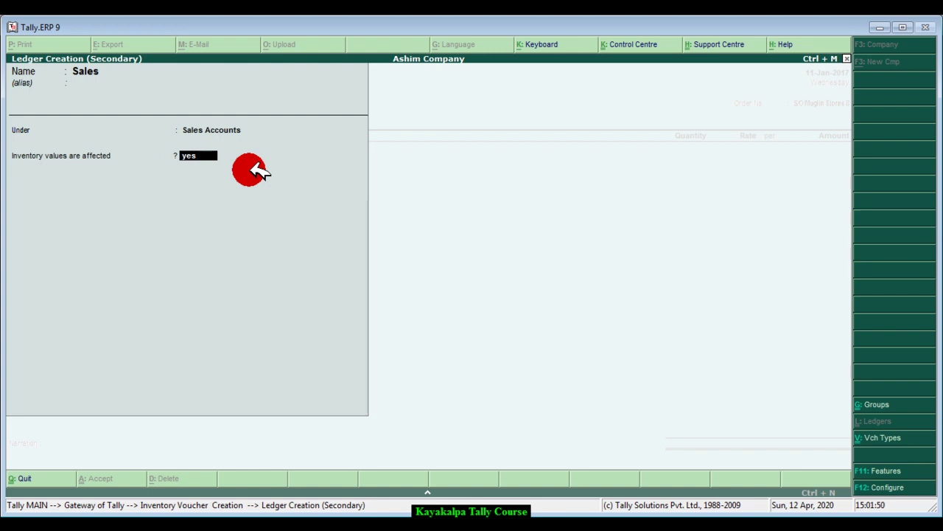
{"action": "key", "text": "Return"}
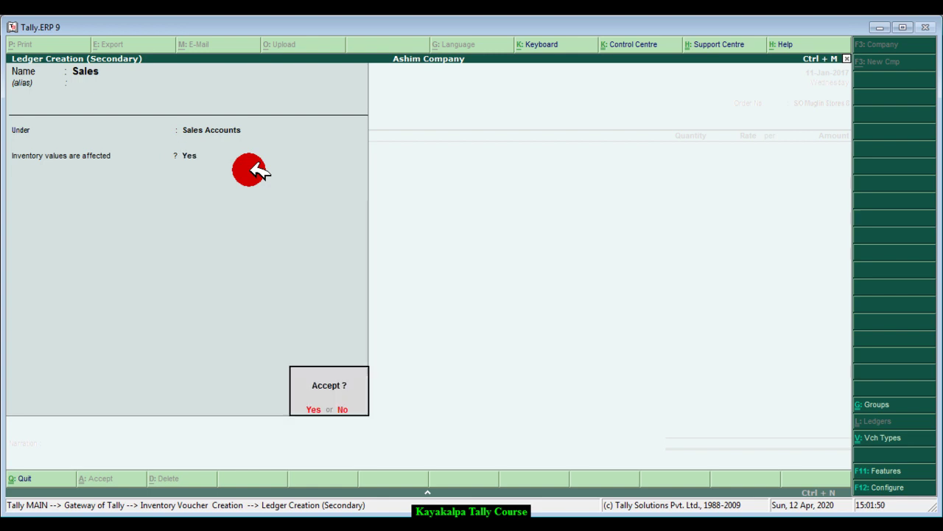
{"action": "left_click", "coordinate": [335, 384]}
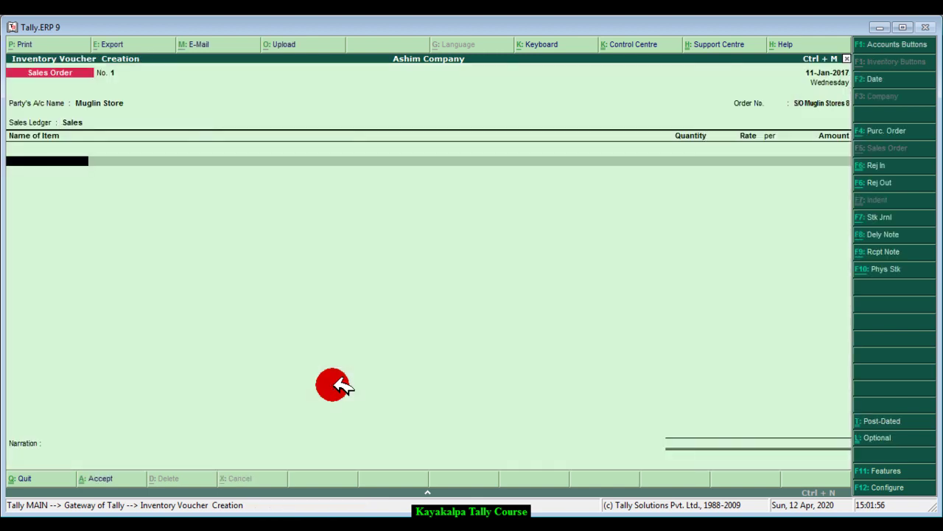
- Accept Sales as the sales ledger and choose Wai Wai Veg 75g as the first order item
{"action": "key", "text": "BackSpace"}
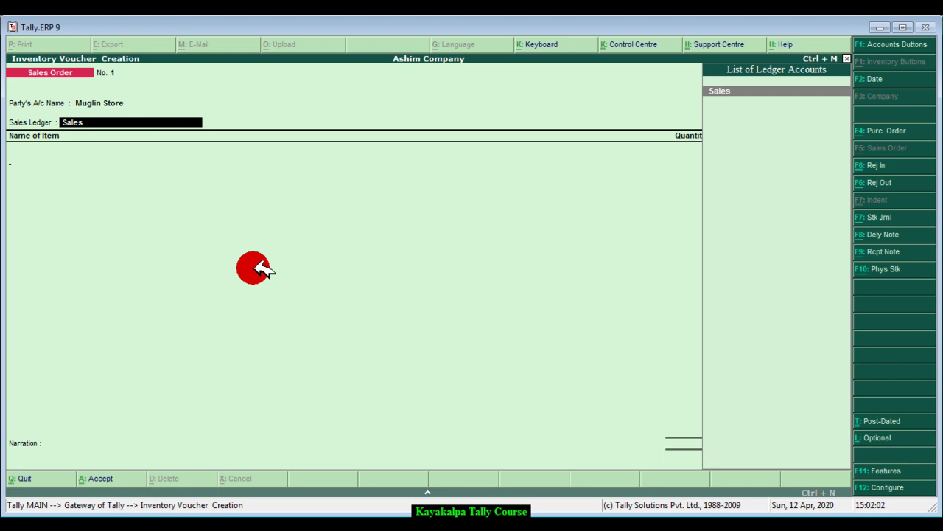
{"action": "key", "text": "Return"}
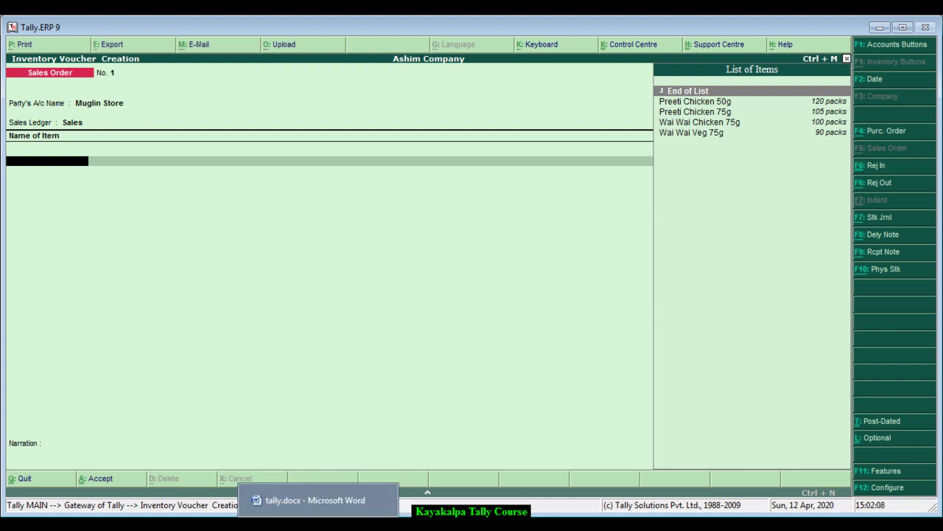
{"action": "left_click", "coordinate": [309, 500]}
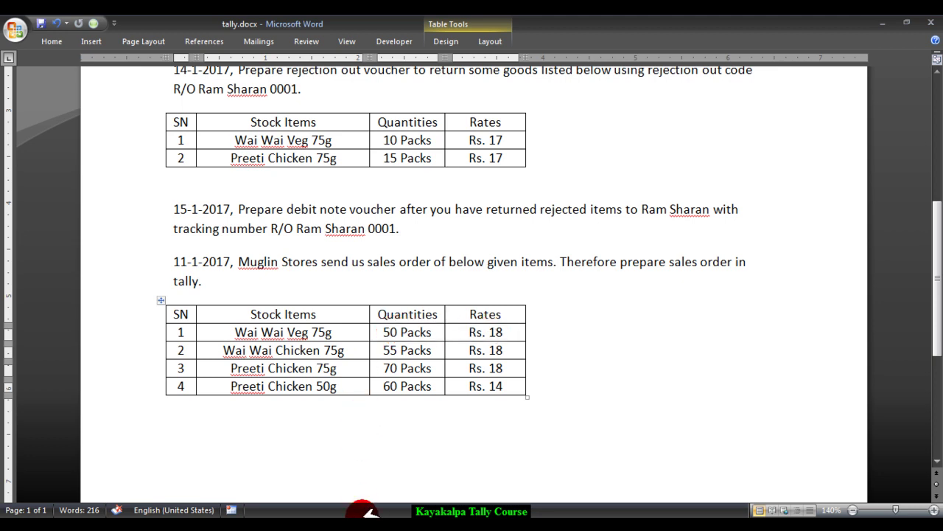
{"action": "key", "text": "alt+Tab"}
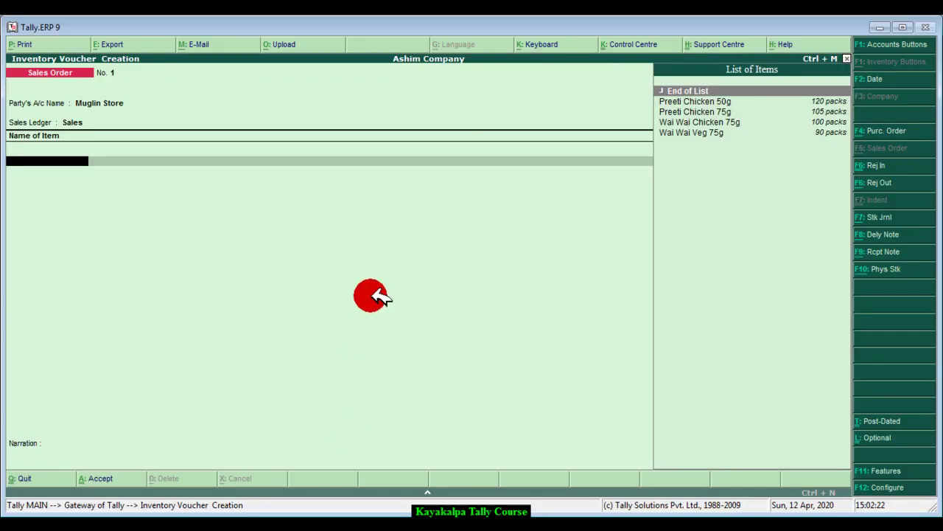
{"action": "key", "text": "Down"}
{"action": "key", "text": "Down"}
{"action": "key", "text": "Down"}
{"action": "key", "text": "Down"}
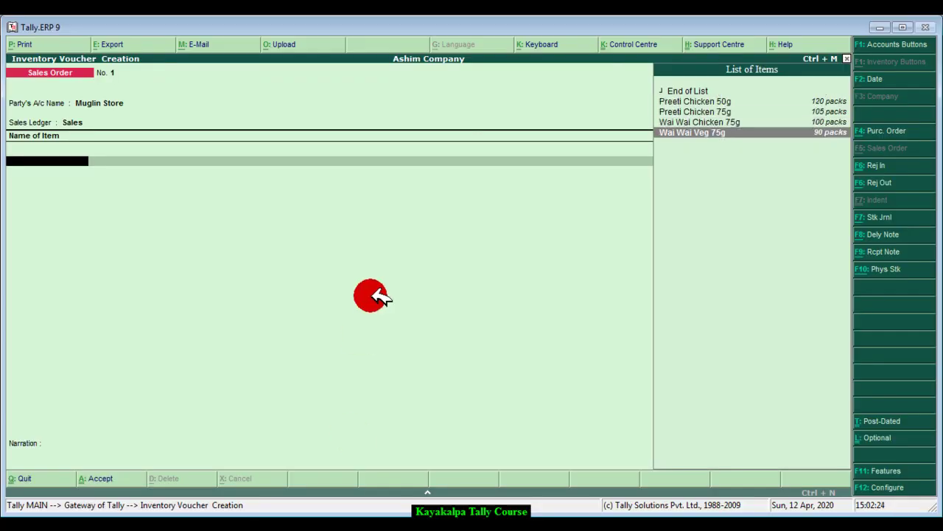
{"action": "key", "text": "Return"}
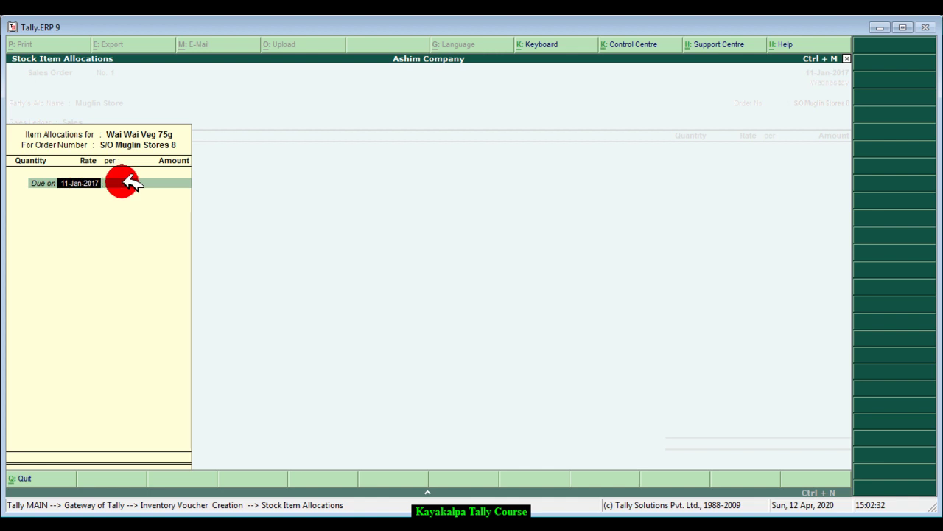
- Keep the 11-Jan-2017 due date and enter 50 packs of Wai Wai Veg 75g at 18.00, totalling 900.00
{"action": "key", "text": "Return"}
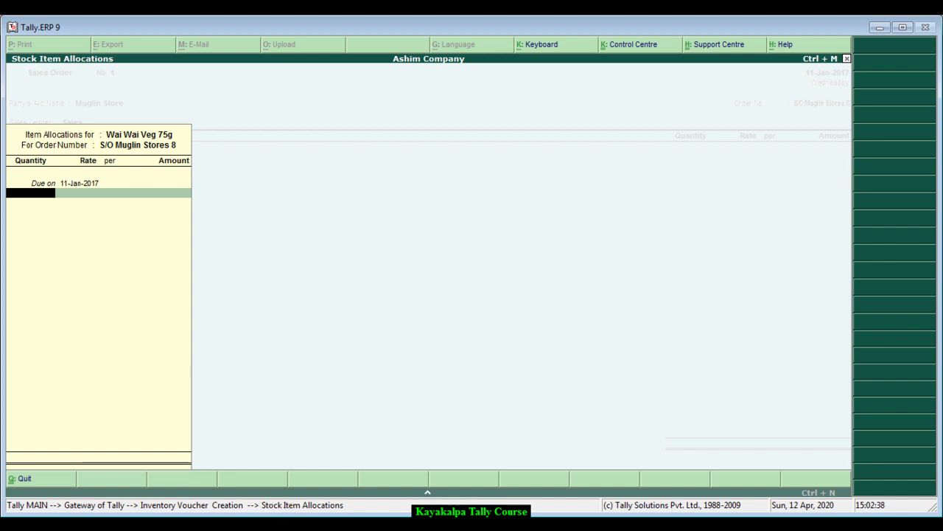
{"action": "left_click", "coordinate": [318, 499]}
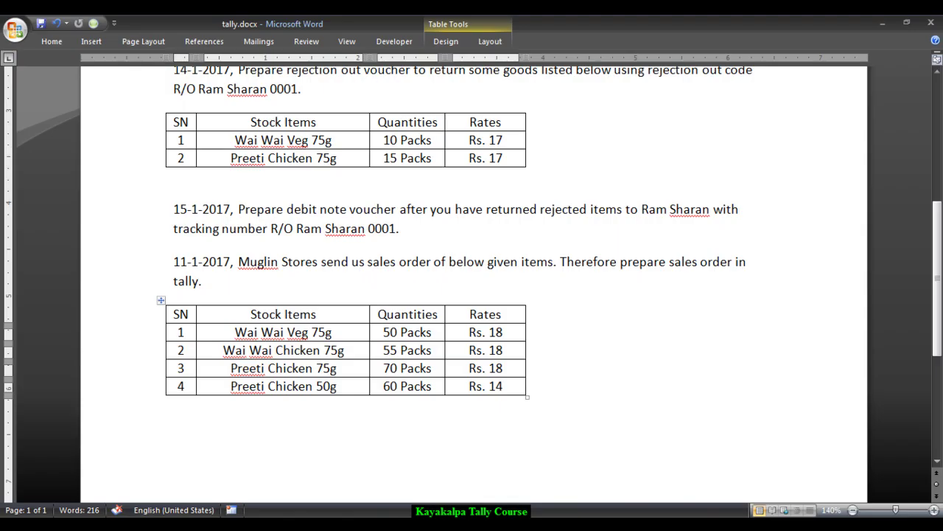
{"action": "key", "text": "alt+Tab"}
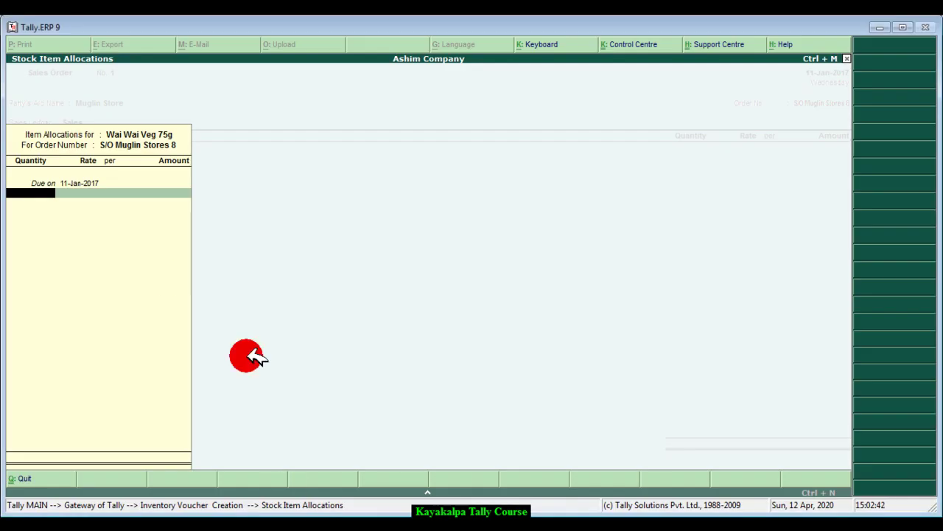
{"action": "type", "text": "50"}
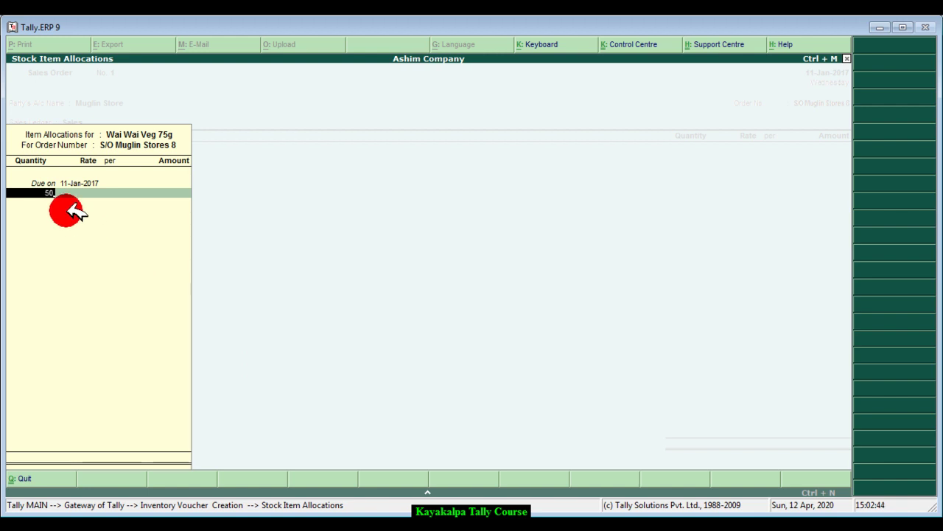
{"action": "key", "text": "Return"}
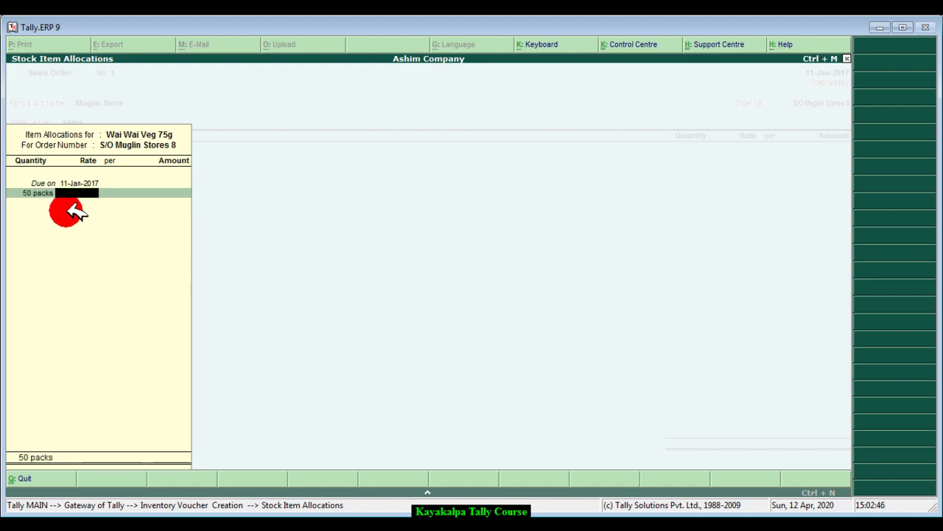
{"action": "type", "text": "18"}
{"action": "key", "text": "Return"}
{"action": "key", "text": "Return"}
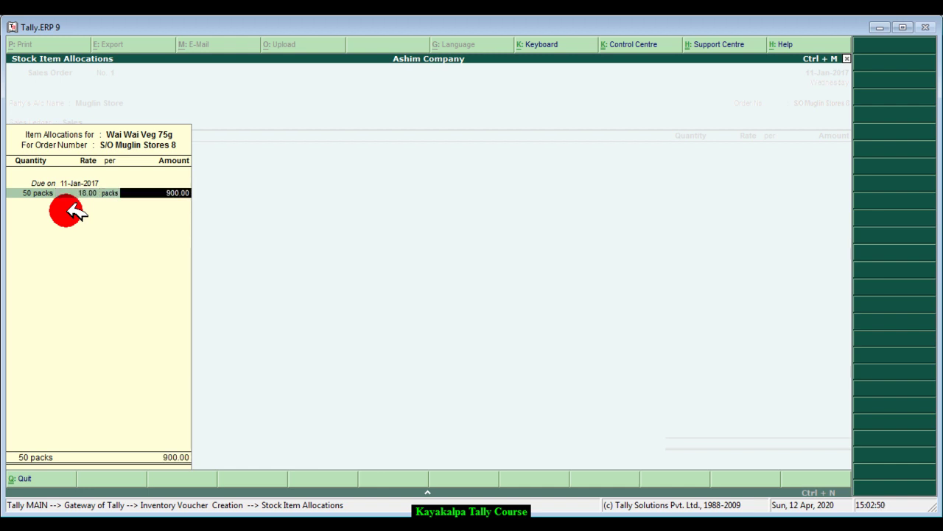
{"action": "key", "text": "Return"}
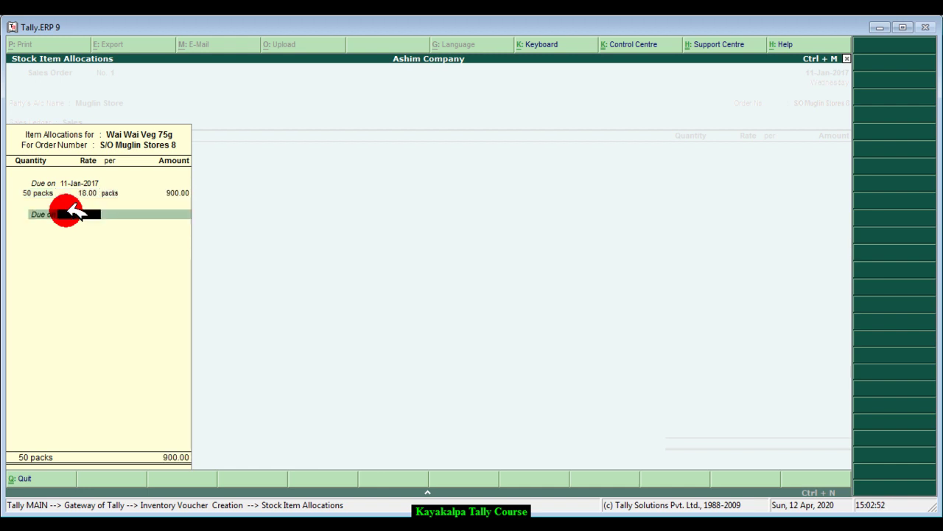
{"action": "key", "text": "Return"}
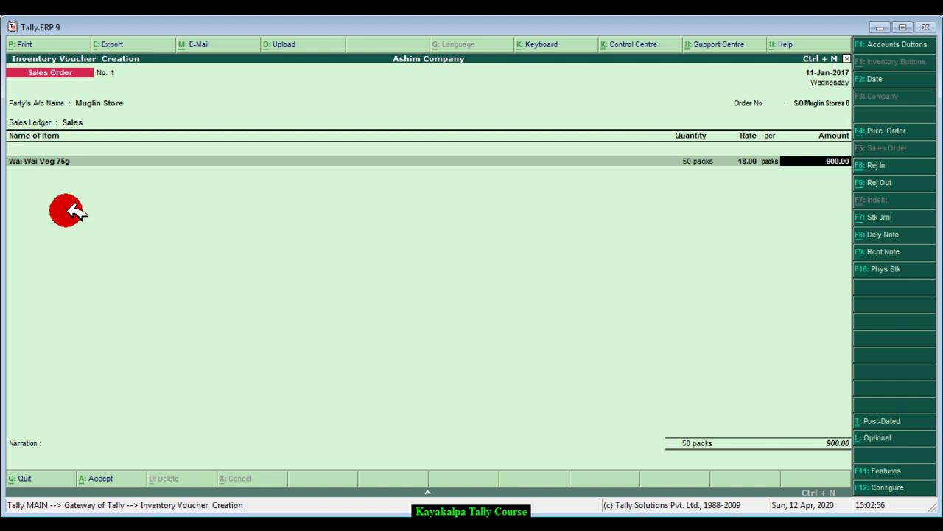
{"action": "key", "text": "Return"}
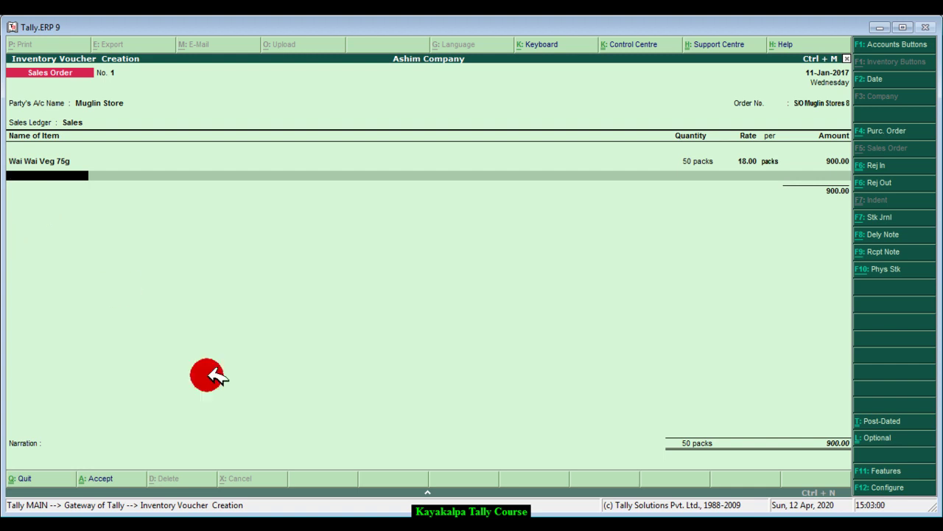
- Check the Word item table, then pick Wai Wai Chicken 75g as the order's second item
{"action": "key", "text": "alt+Tab"}
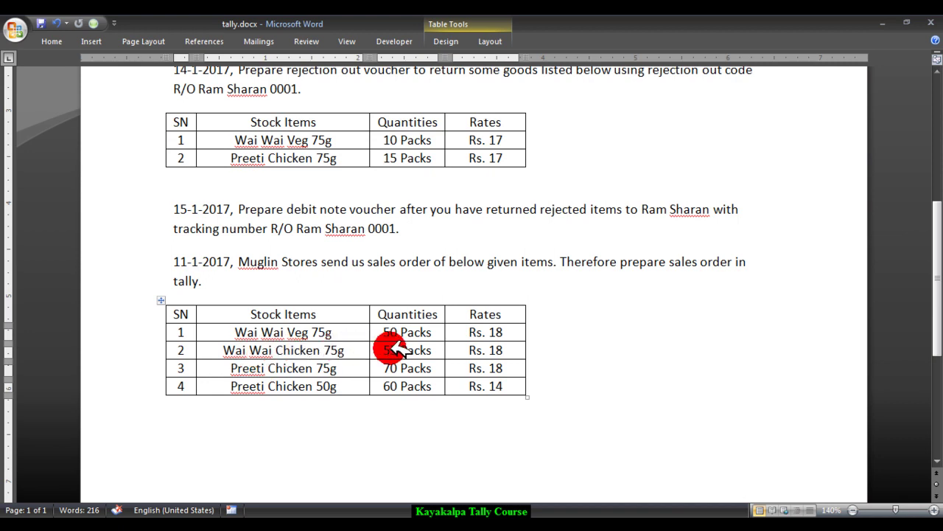
{"action": "left_click", "coordinate": [361, 516]}
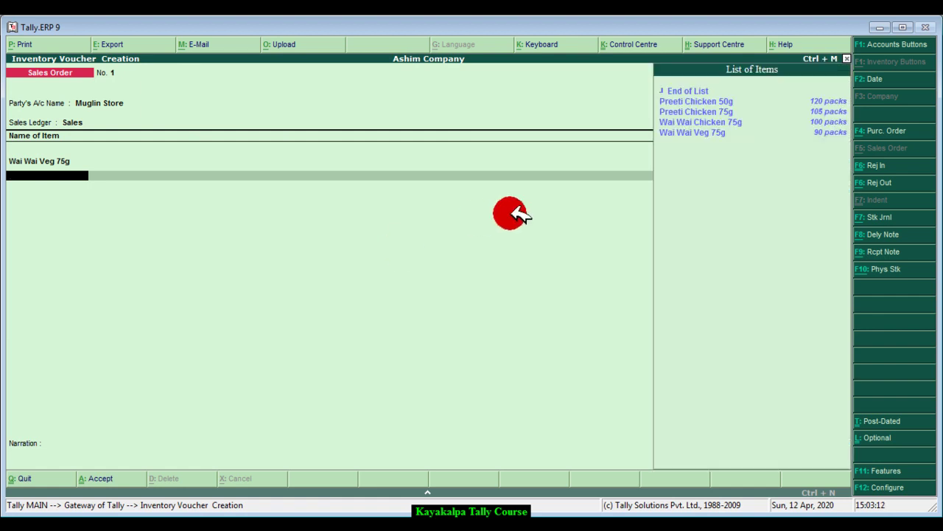
{"action": "left_click", "coordinate": [711, 123]}
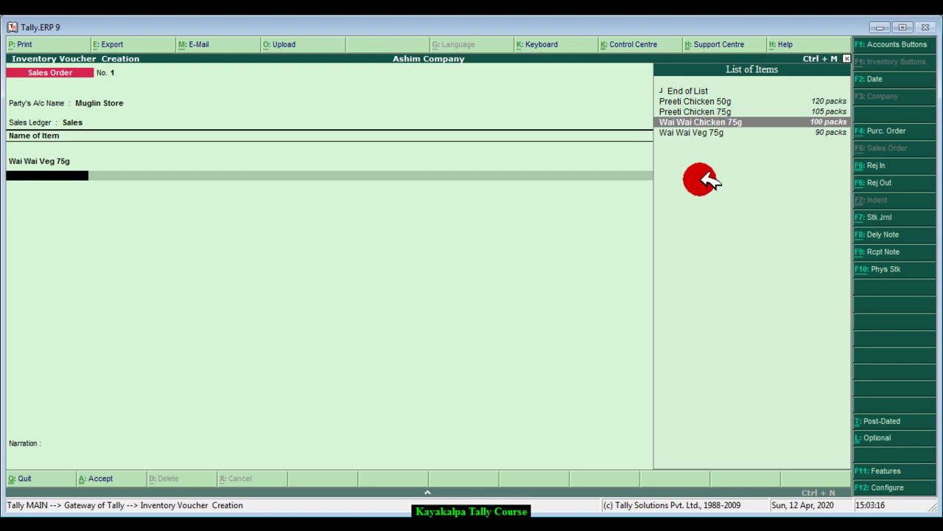
{"action": "key", "text": "Return"}
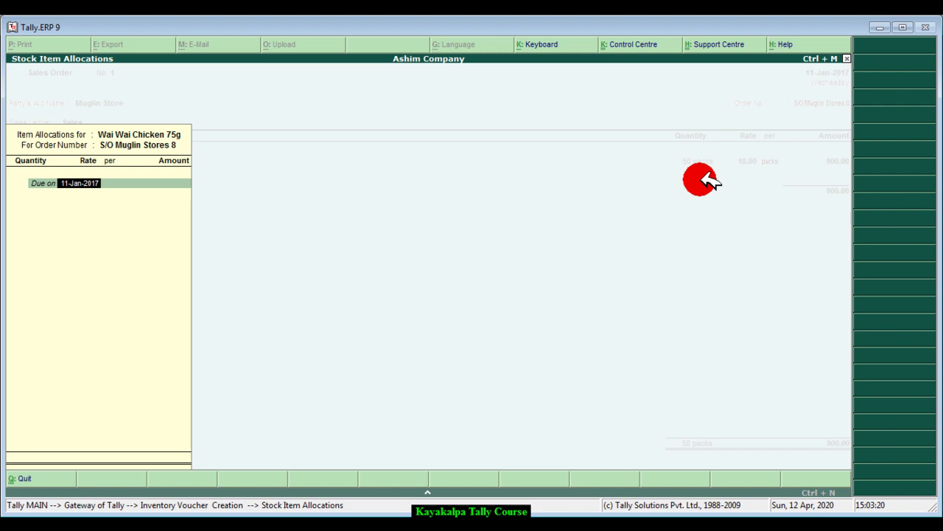
- Enter 55 packs of Wai Wai Chicken 75g at 18.00 (990.00), making the order total 1,890.00
{"action": "key", "text": "Return"}
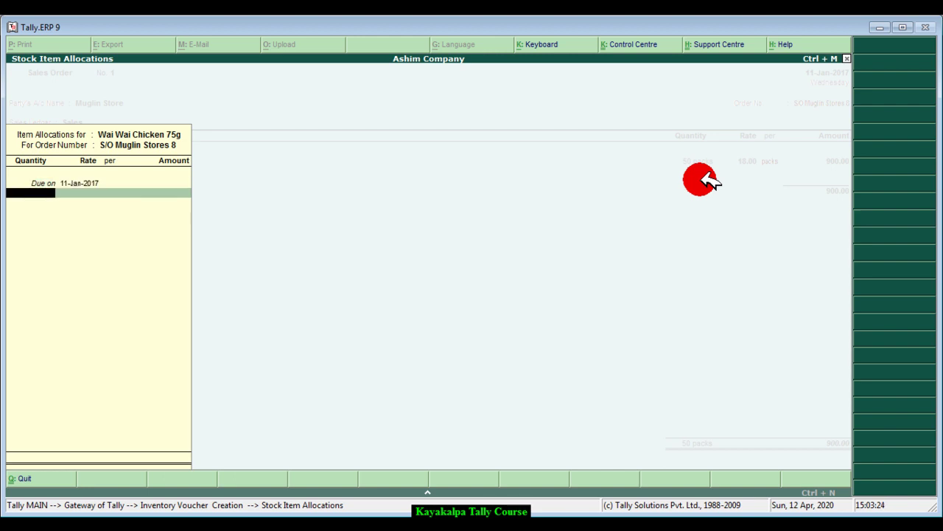
{"action": "type", "text": "55"}
{"action": "key", "text": "Return"}
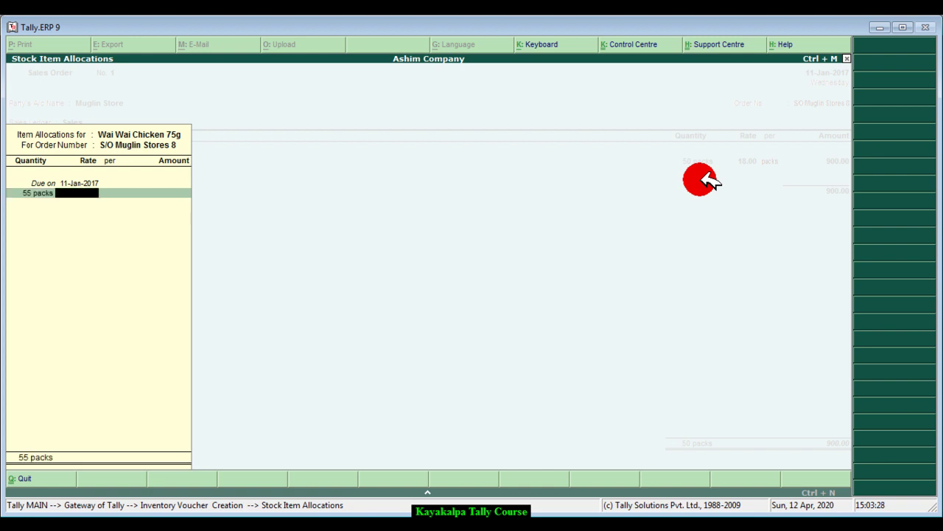
{"action": "type", "text": "18"}
{"action": "key", "text": "Return"}
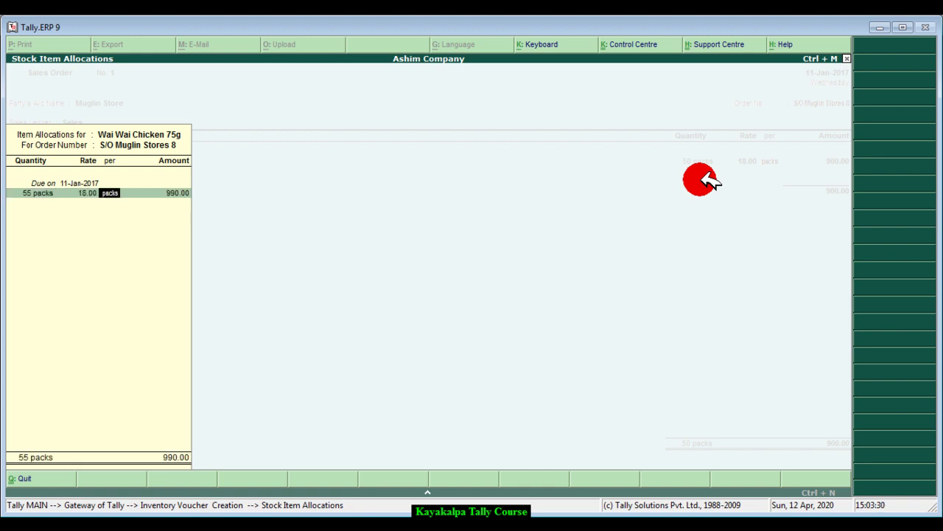
{"action": "key", "text": "Return"}
{"action": "key", "text": "Return"}
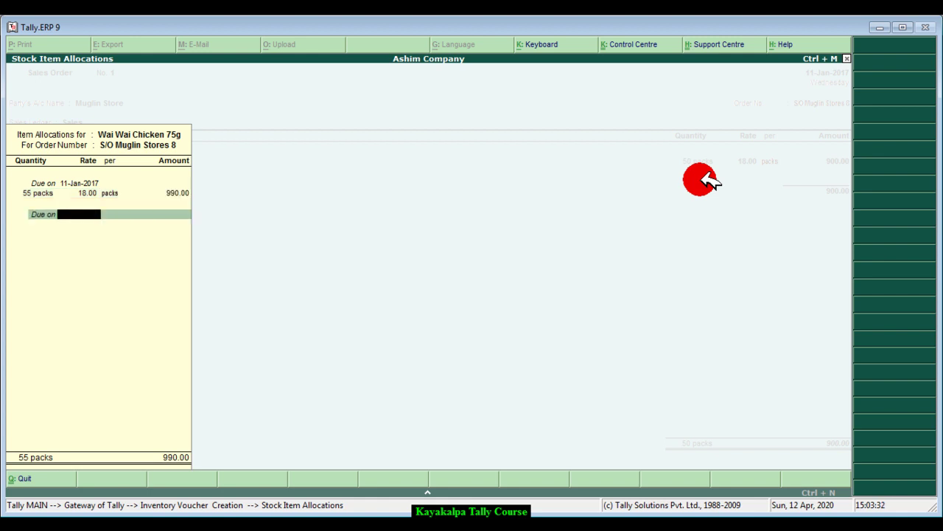
{"action": "key", "text": "Return"}
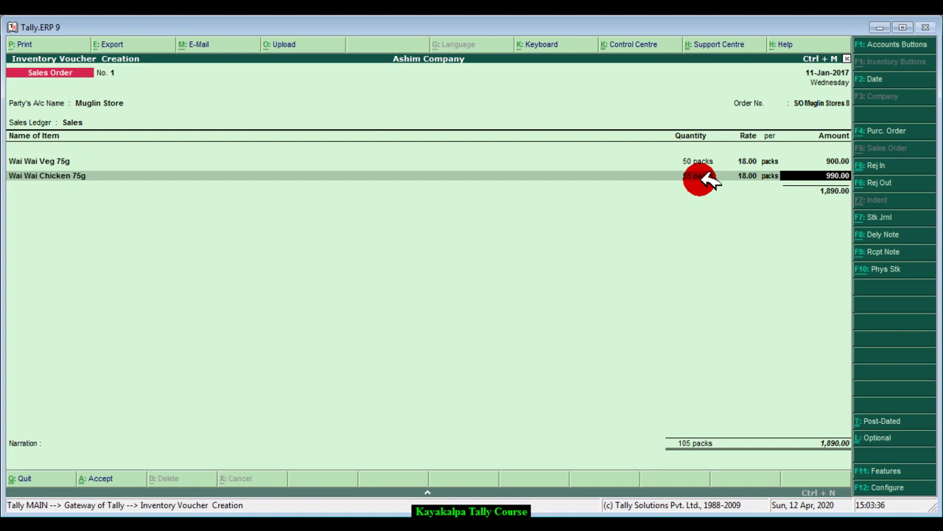
{"action": "key", "text": "Return"}
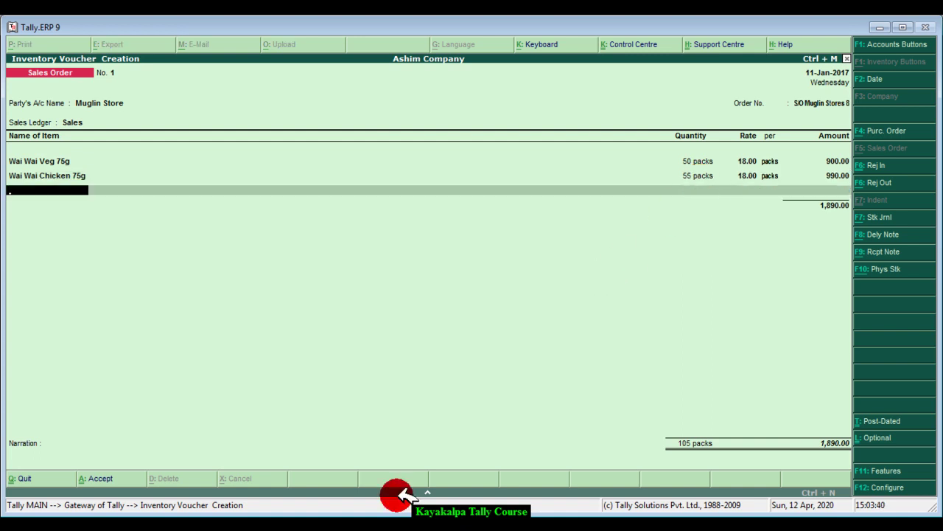
{"action": "key", "text": "alt+Tab"}
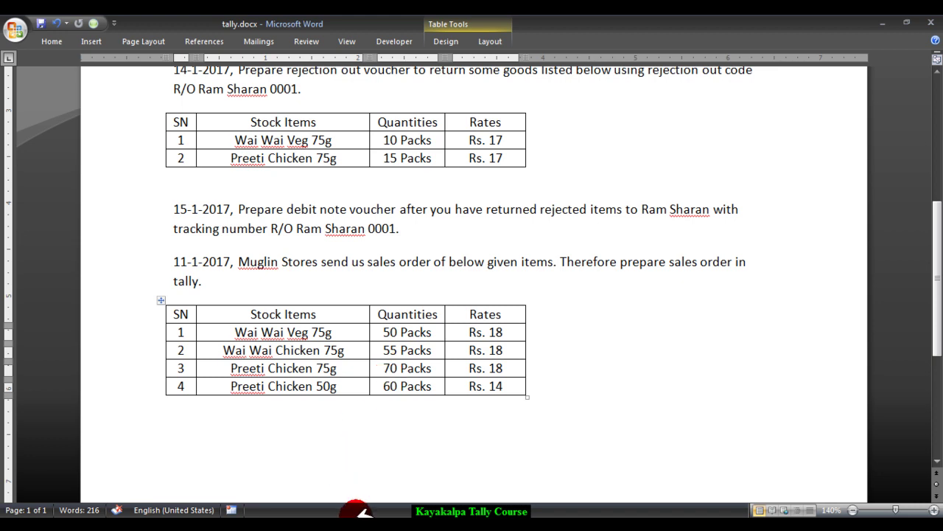
- Add Preeti Chicken 75g as 70 packs at 18.00 for 1,260.00, bringing the order to 3,150.00
{"action": "key", "text": "alt+Tab"}
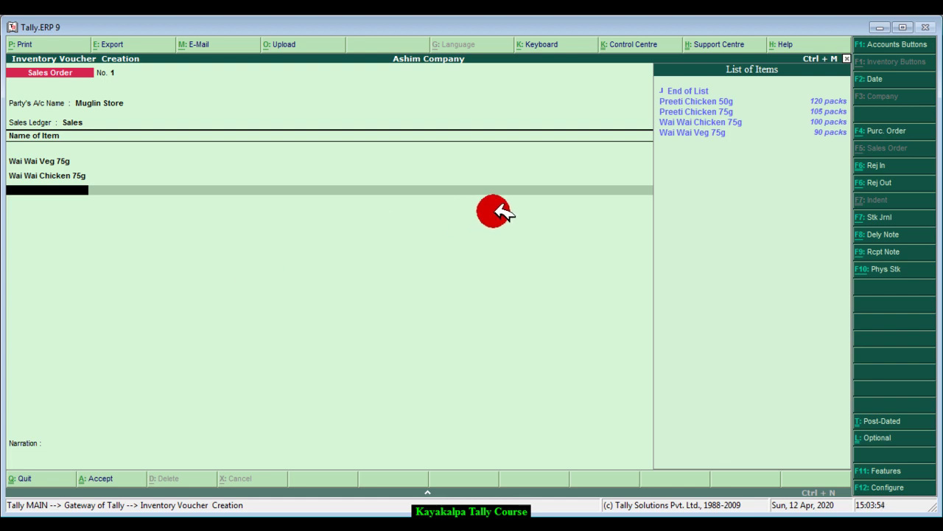
{"action": "left_click", "coordinate": [700, 112]}
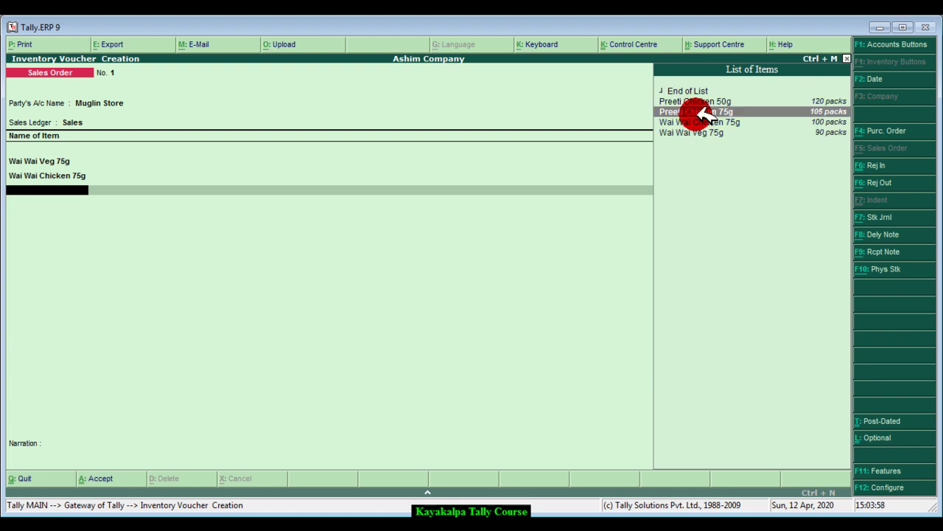
{"action": "left_click", "coordinate": [700, 112]}
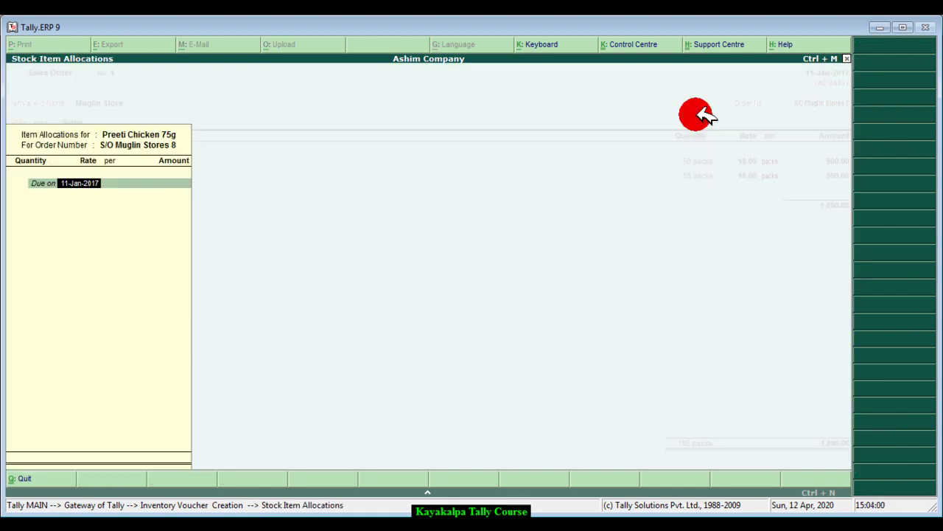
{"action": "key", "text": "Return"}
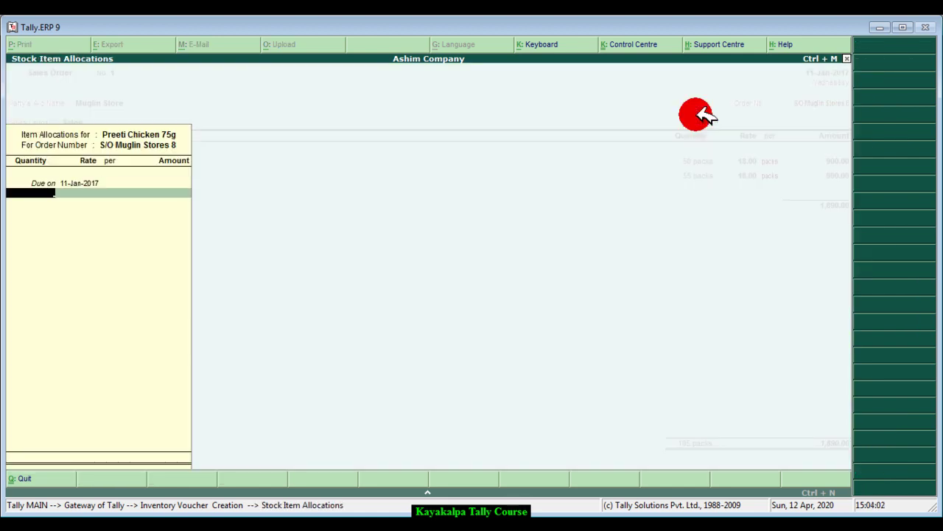
{"action": "type", "text": "70"}
{"action": "key", "text": "Return"}
{"action": "type", "text": "18"}
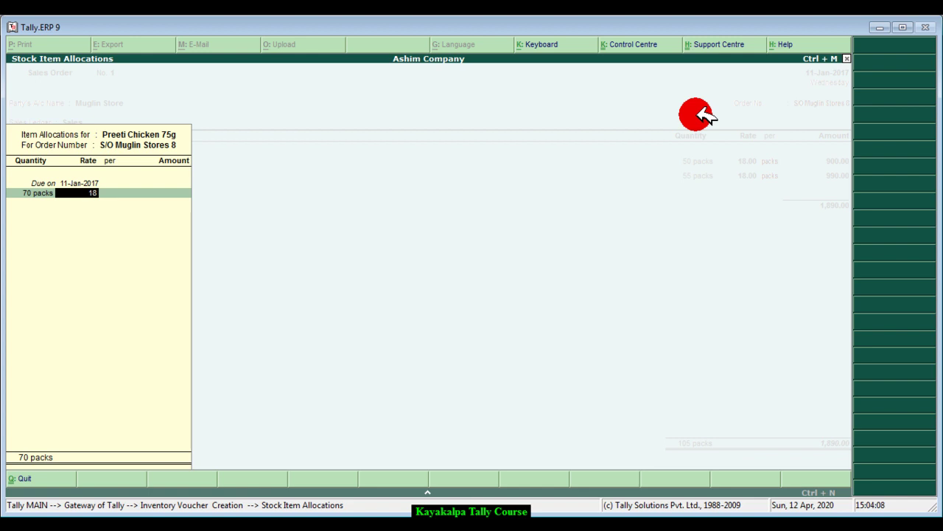
{"action": "key", "text": "Return"}
{"action": "key", "text": "Return"}
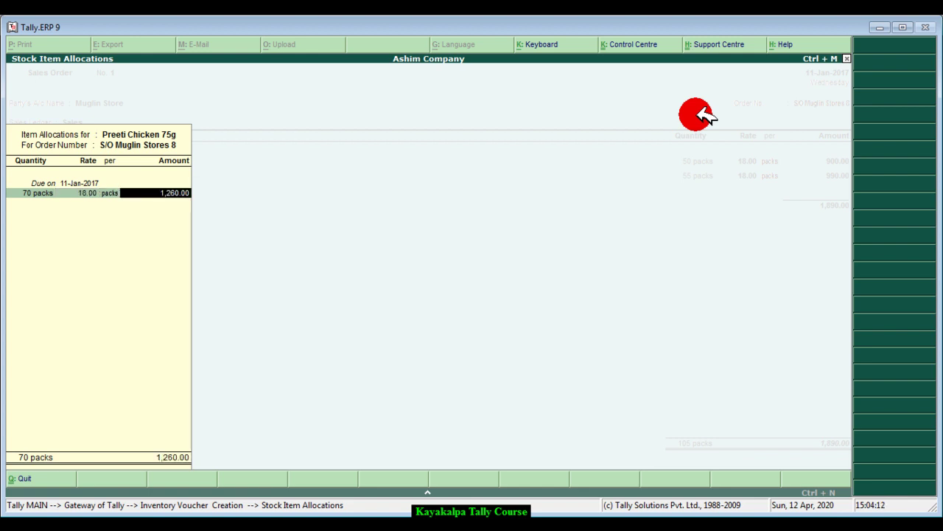
{"action": "key", "text": "Return"}
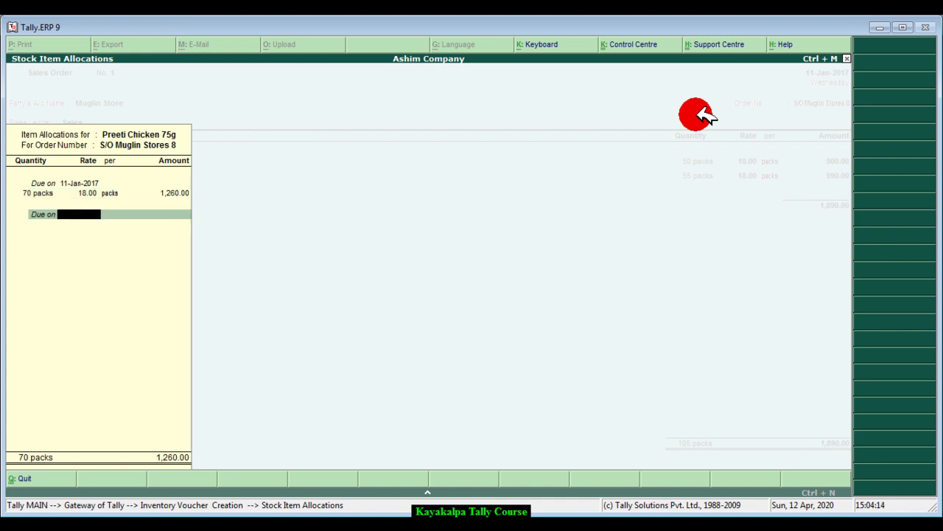
{"action": "key", "text": "Return"}
{"action": "key", "text": "Return"}
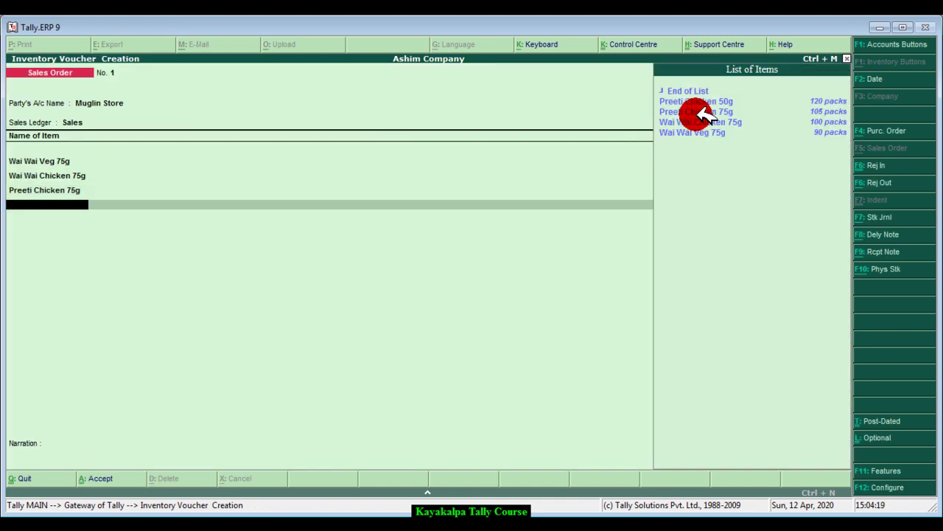
{"action": "key", "text": "alt+Tab"}
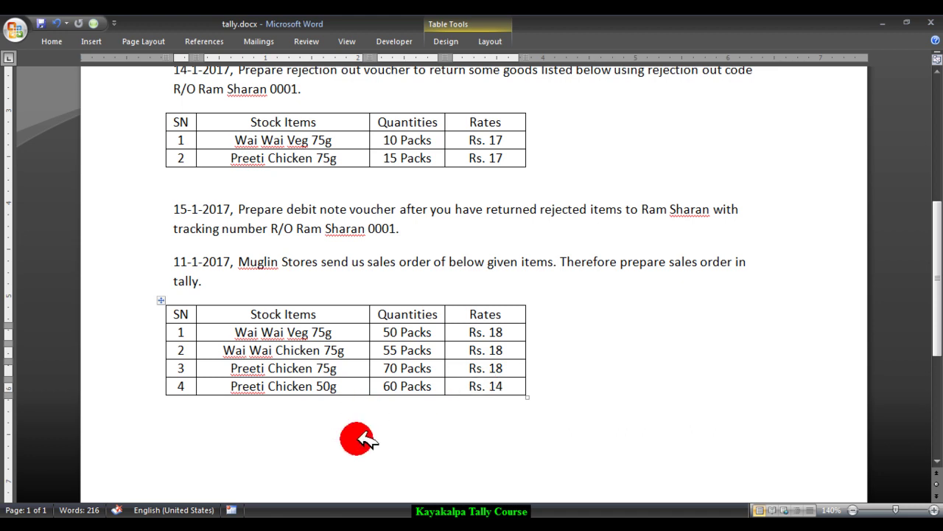
- Add Preeti Chicken 50g as 65 packs at 14.00 (910.00), giving 240 packs totalling 4,060.00
{"action": "key", "text": "alt+Tab"}
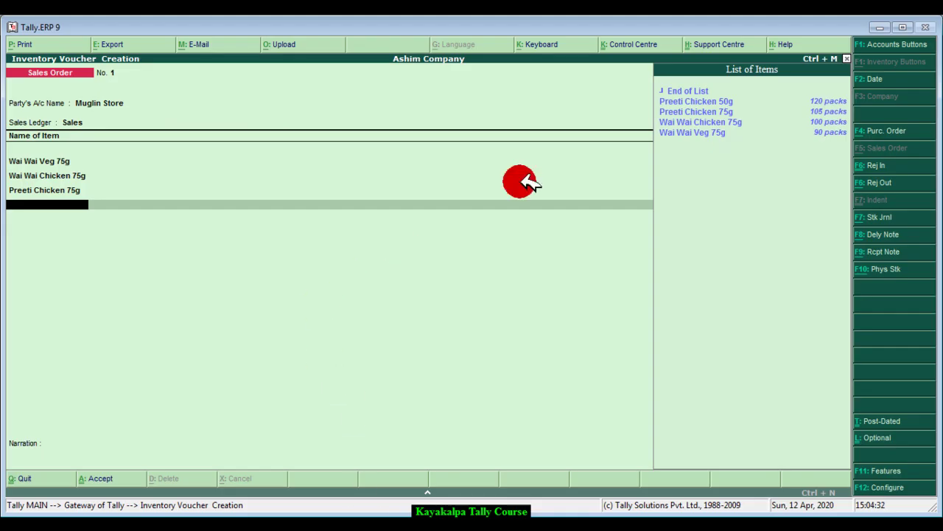
{"action": "left_click", "coordinate": [712, 99]}
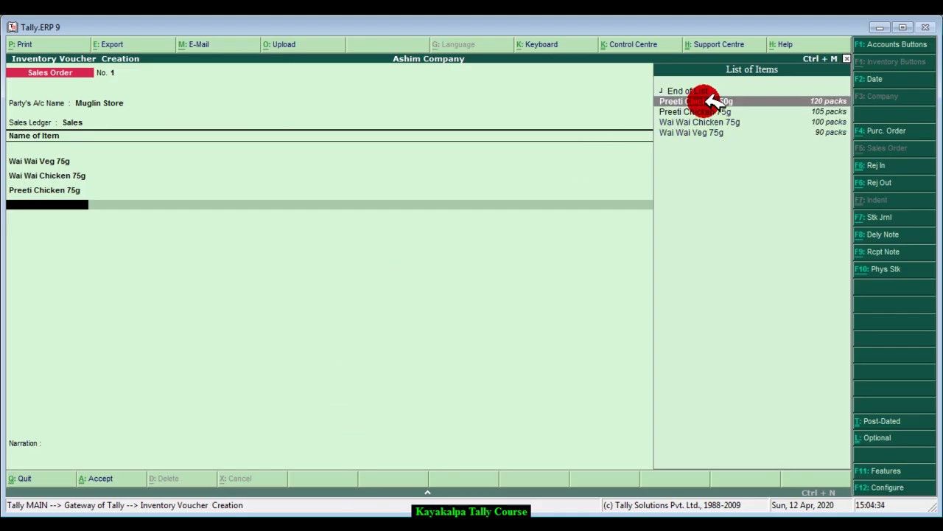
{"action": "left_click", "coordinate": [712, 101]}
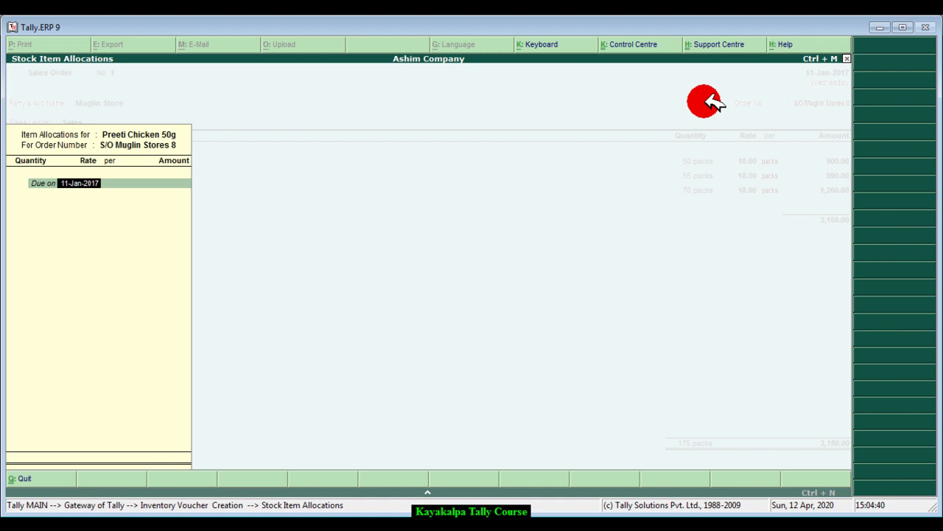
{"action": "key", "text": "Return"}
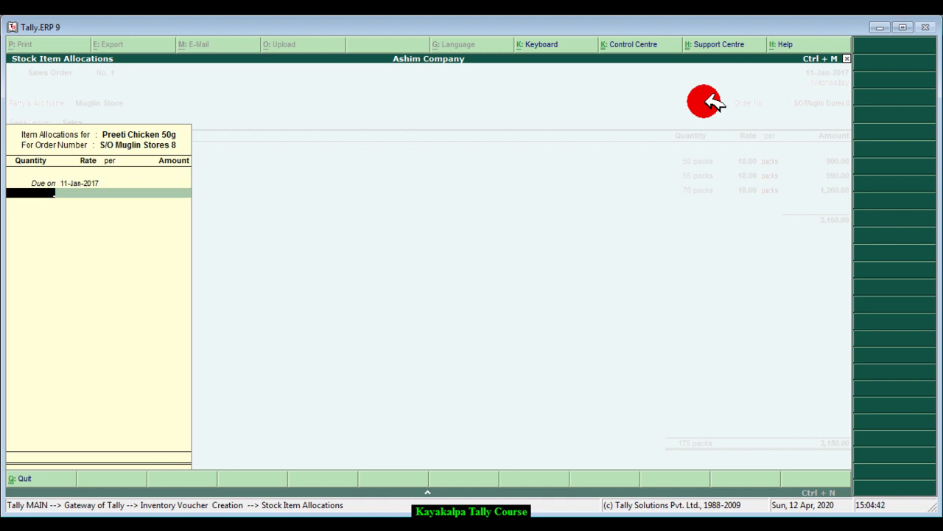
{"action": "type", "text": "65"}
{"action": "key", "text": "Return"}
{"action": "type", "text": "14"}
{"action": "key", "text": "Return"}
{"action": "key", "text": "Return"}
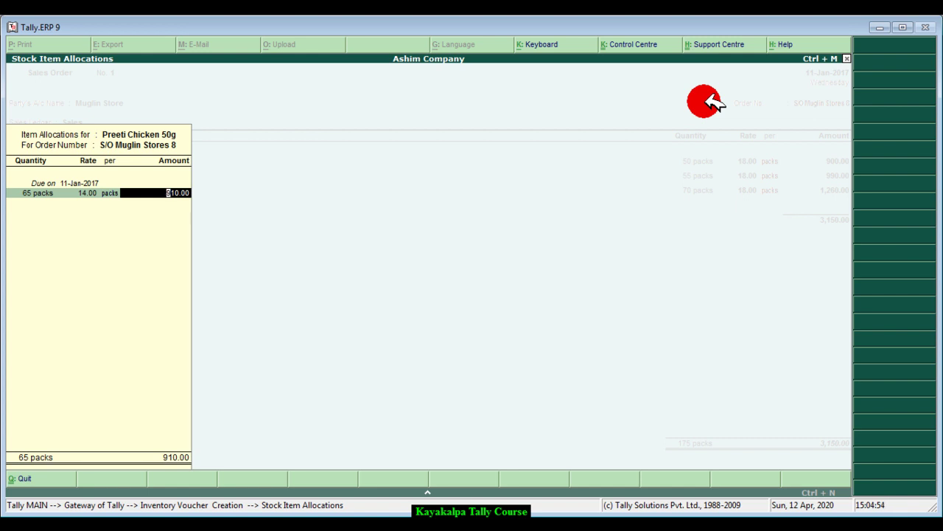
{"action": "key", "text": "Return"}
{"action": "key", "text": "Return"}
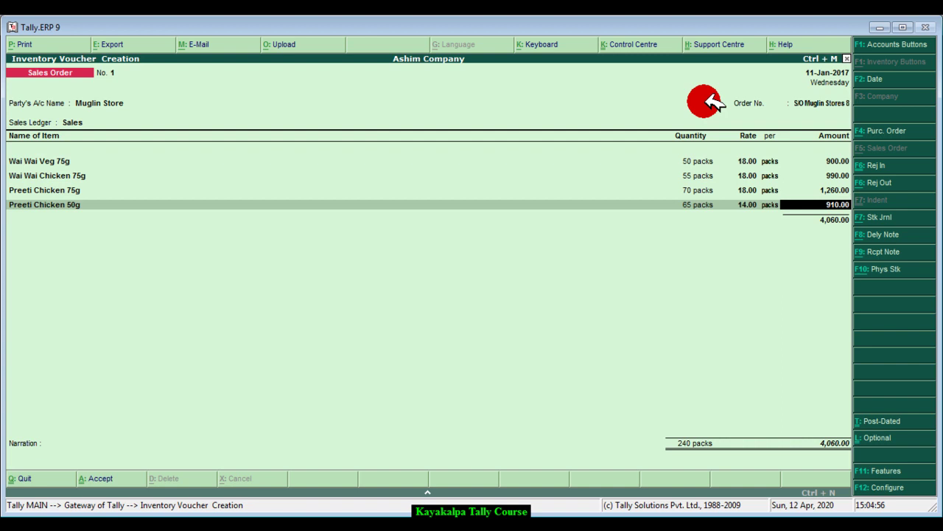
{"action": "key", "text": "Return"}
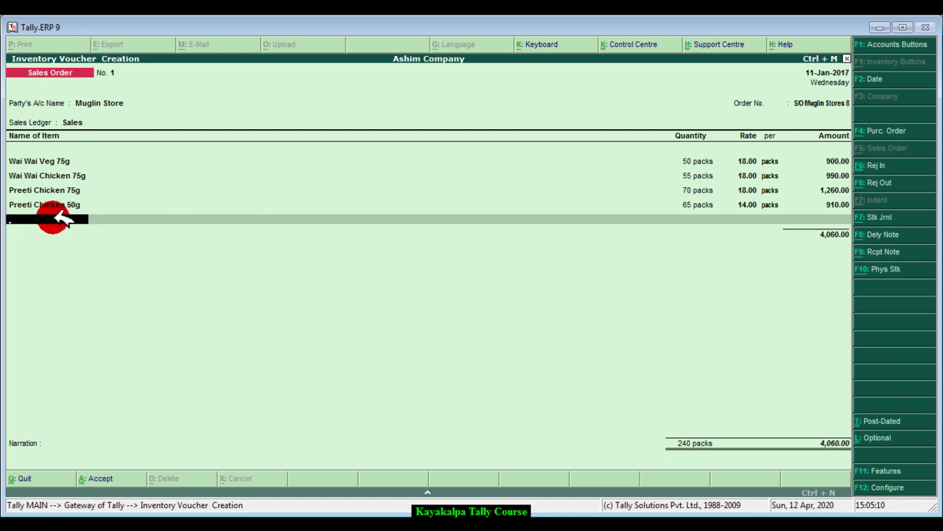
- End the item lines and skip the additional ledgers with End of List
{"action": "key", "text": "Return"}
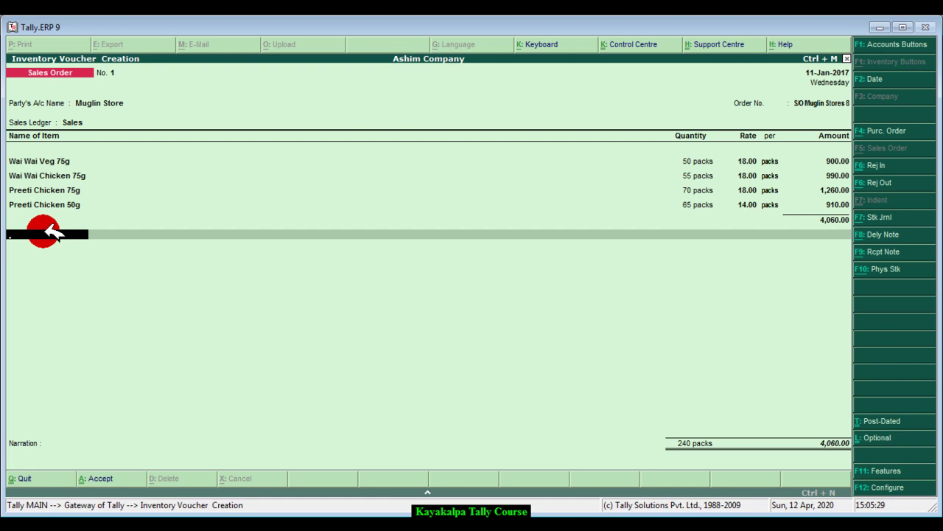
{"action": "key", "text": "Return"}
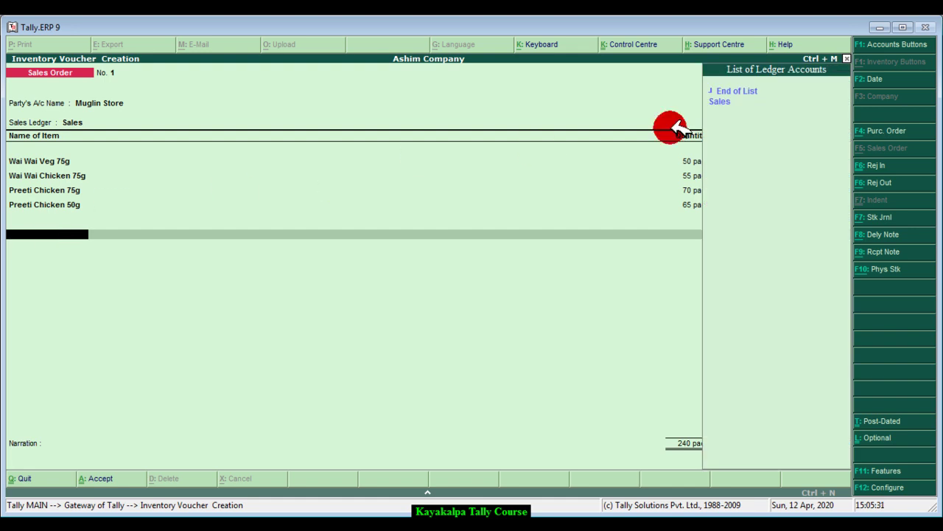
{"action": "left_click", "coordinate": [743, 91]}
{"action": "left_click", "coordinate": [626, 170]}
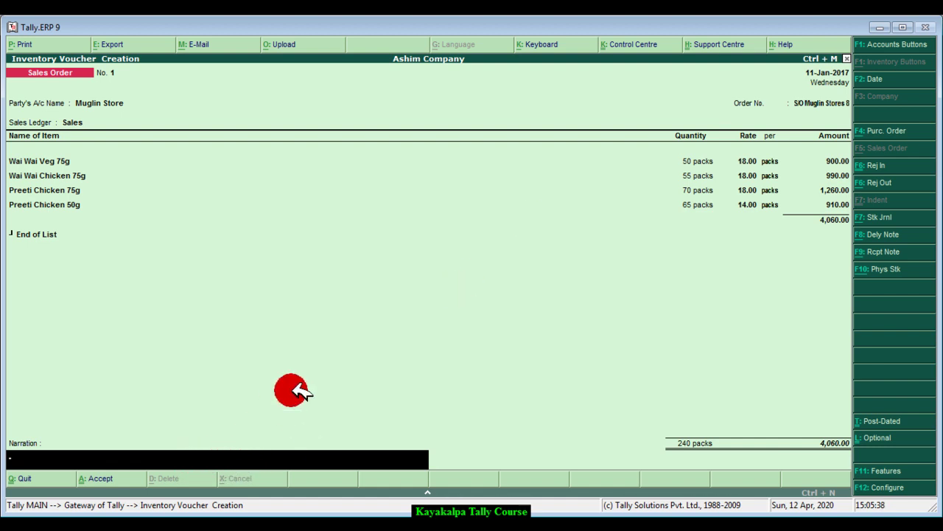
- Enter the narration 'Being sales order received from customer.' and accept sales order No. 1
{"action": "type", "text": "Being sales order received from"}
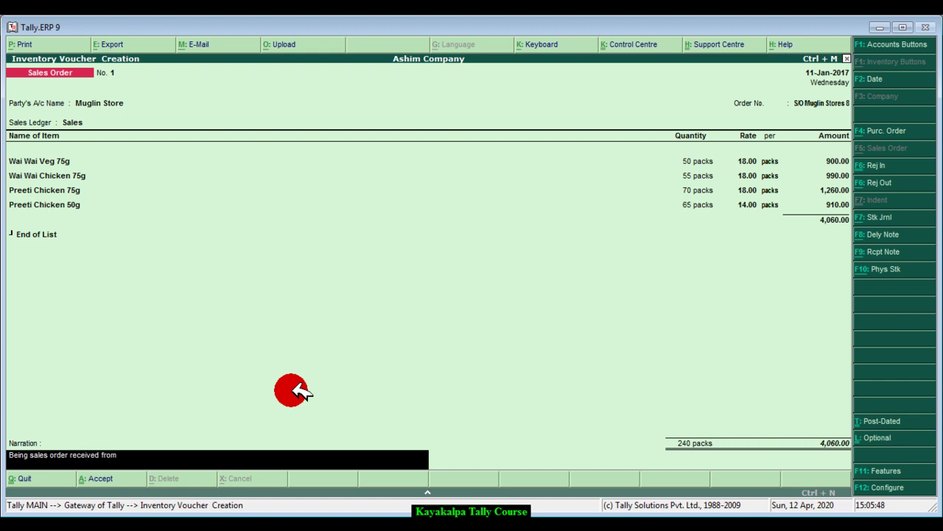
{"action": "type", "text": " custome"}
{"action": "key", "text": "Return"}
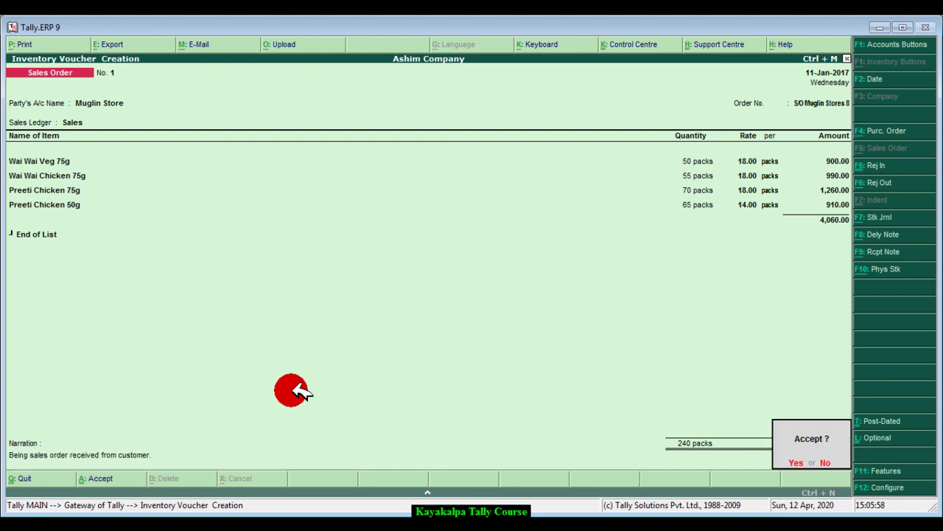
{"action": "key", "text": "y"}
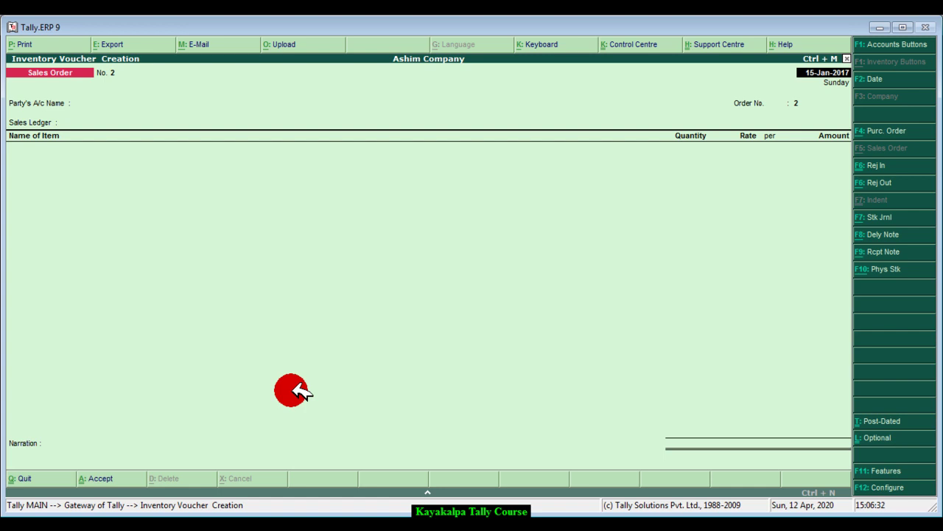
- Quit the new blank sales order voucher and return to the Gateway of Tally
{"action": "key", "text": "Escape"}
{"action": "key", "text": "y"}
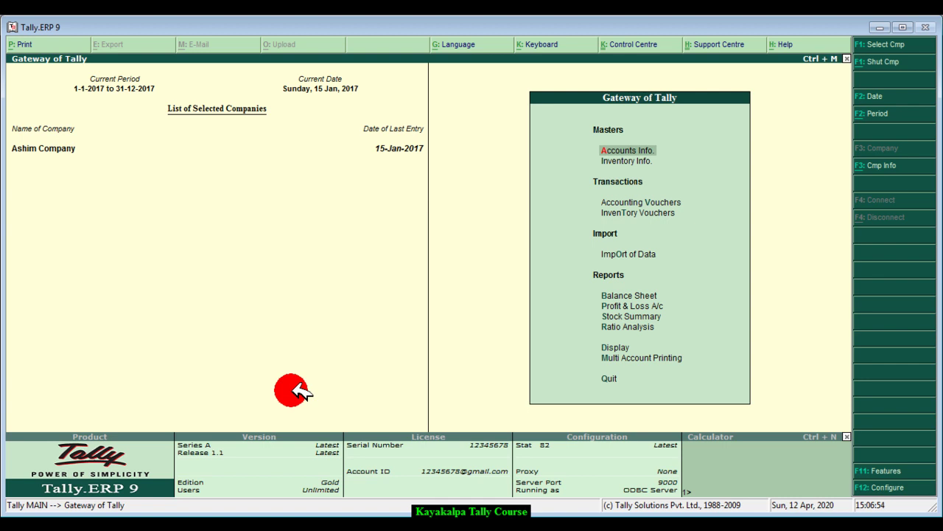
{"action": "left_click", "coordinate": [634, 316]}
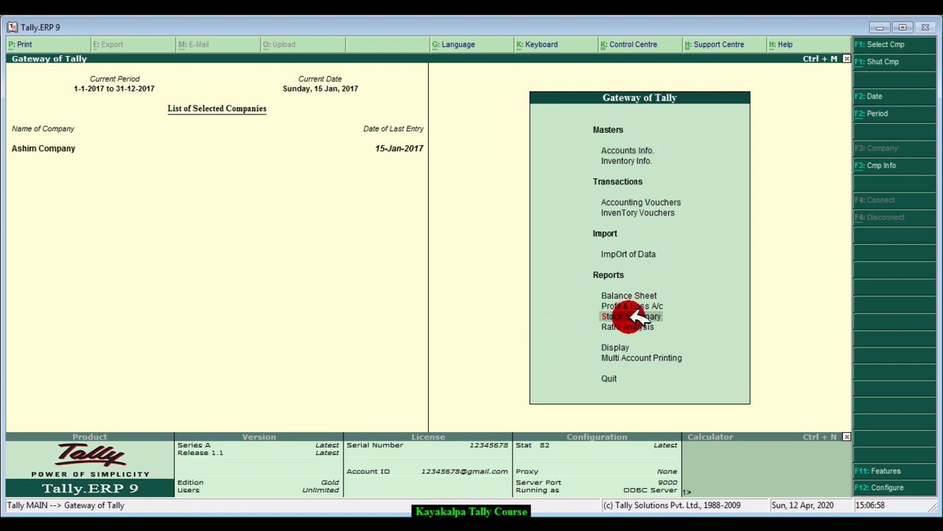
{"action": "left_click", "coordinate": [634, 316]}
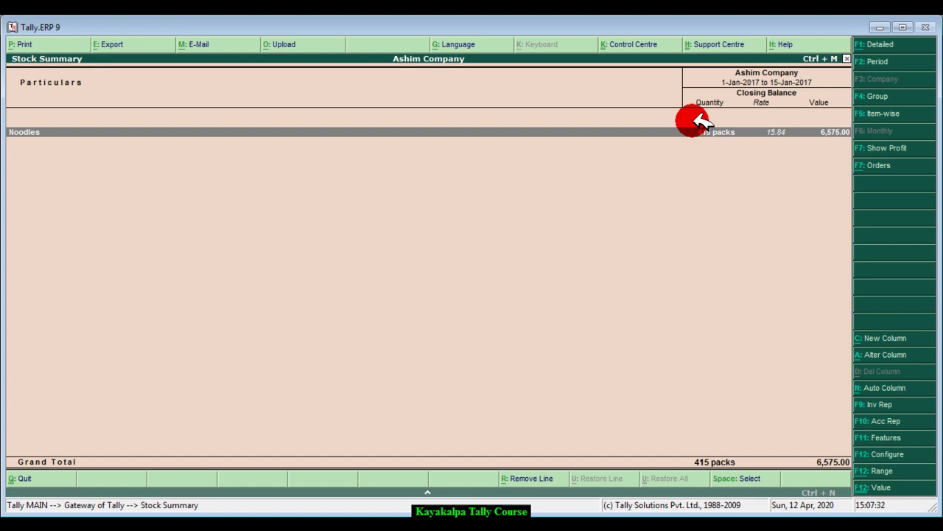
{"action": "key", "text": "Escape"}
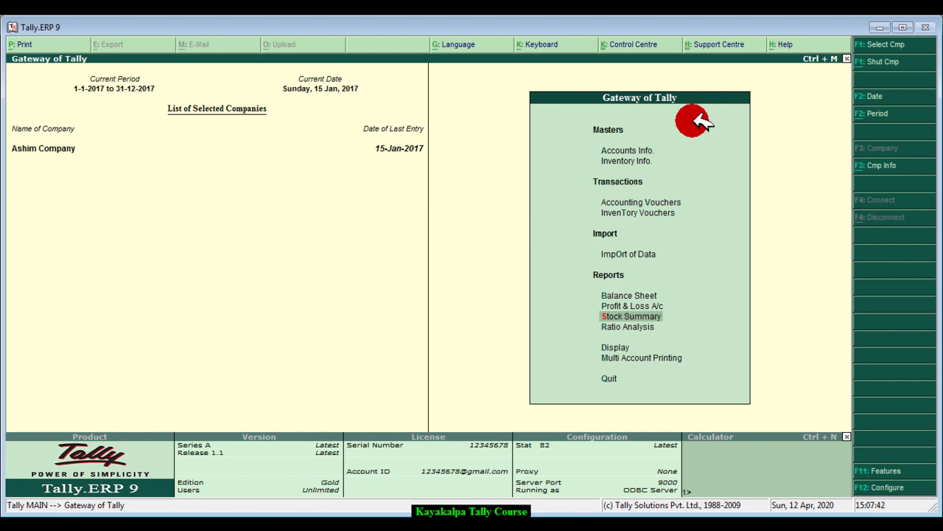
- Open the Profit & Loss A/c in detailed view for the period 1-1-2017 to 31-1-2017
{"action": "key", "text": "Up"}
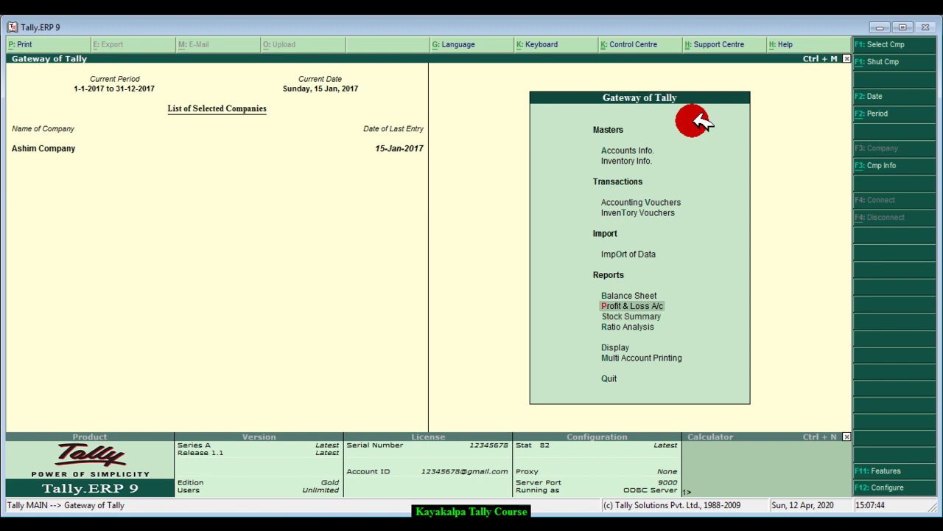
{"action": "key", "text": "Return"}
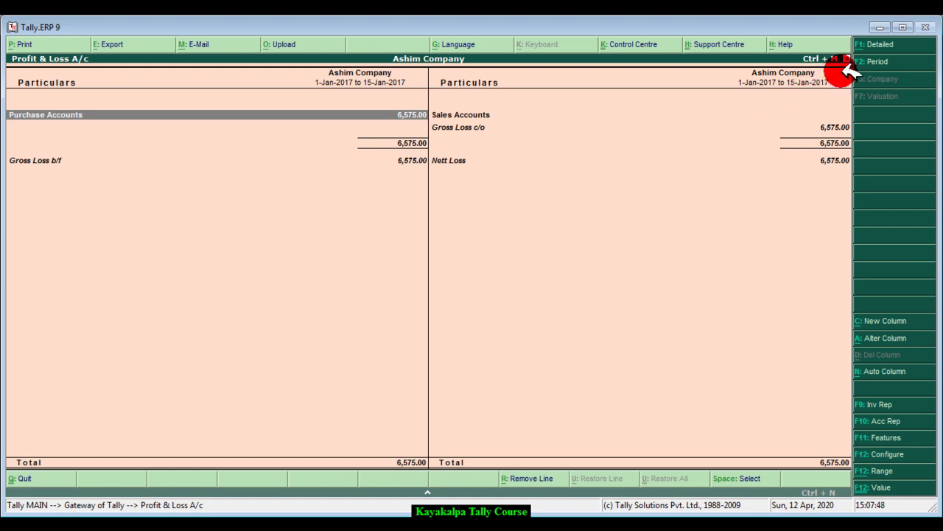
{"action": "left_click", "coordinate": [888, 46]}
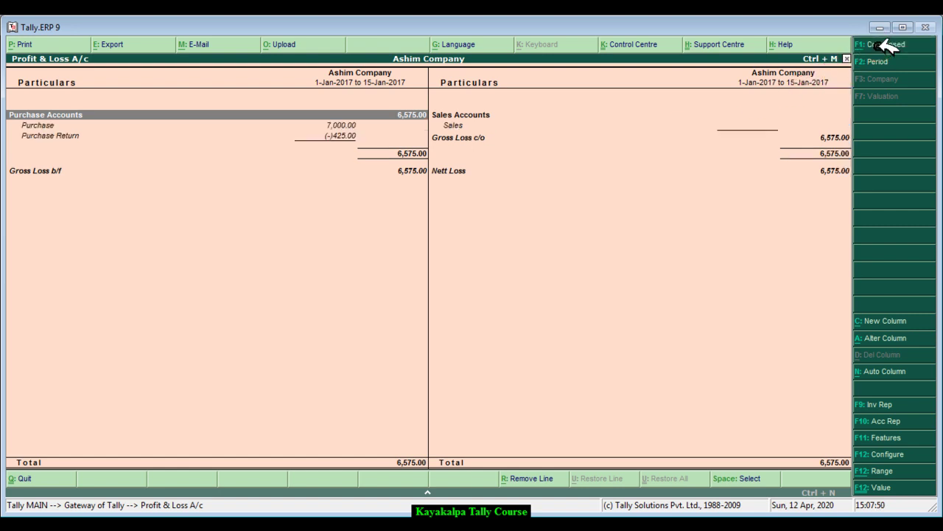
{"action": "left_click", "coordinate": [888, 61]}
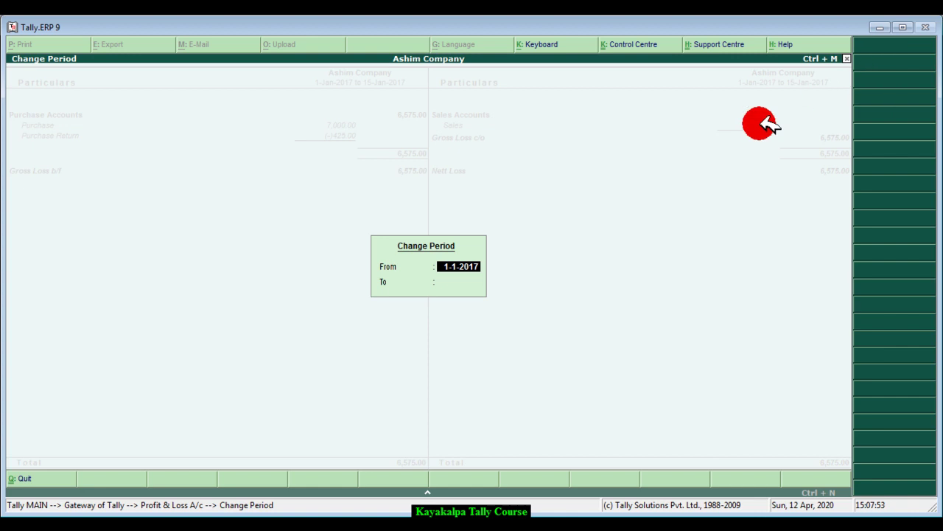
{"action": "key", "text": "Return"}
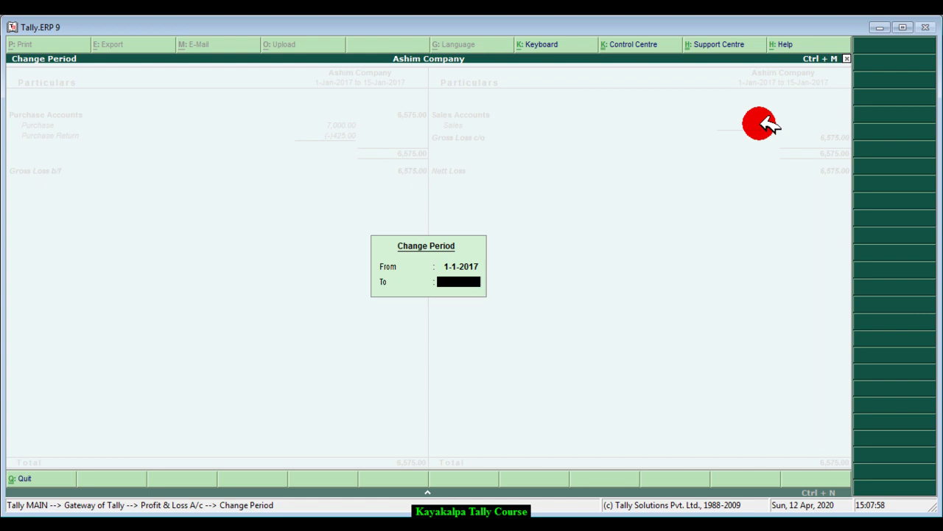
{"action": "type", "text": "31 1 2017"}
{"action": "key", "text": "Return"}
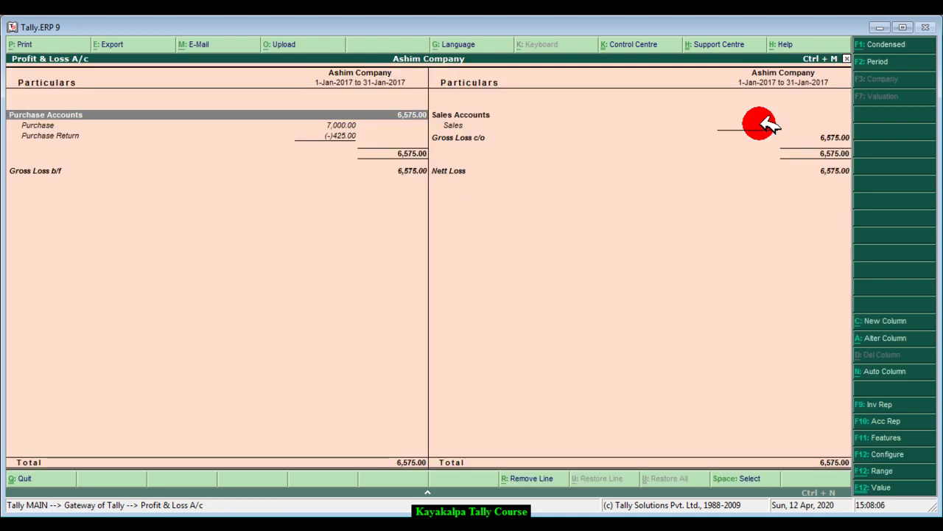